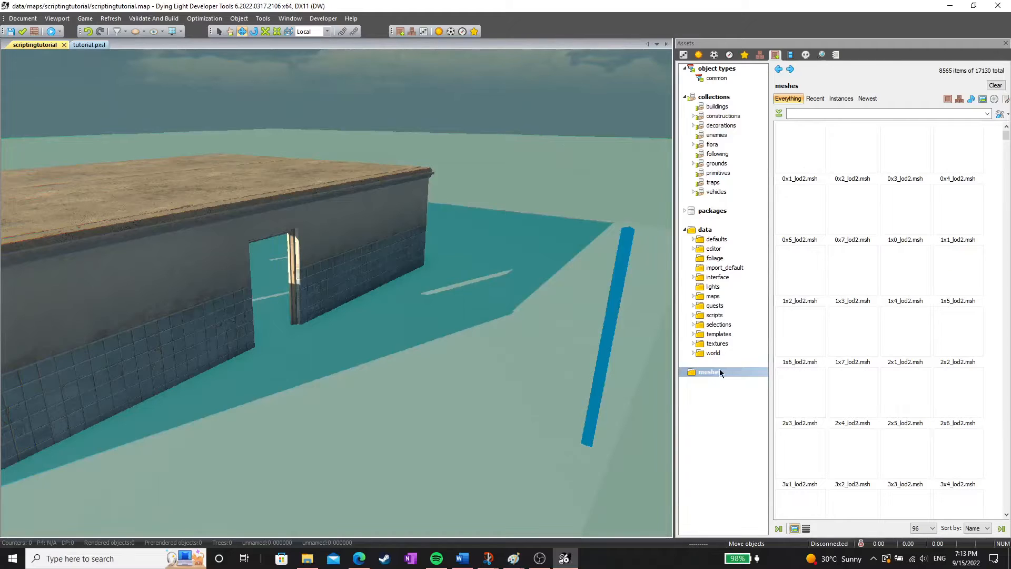
# Search the meshes for hotel_card and place hotel_card.msh on the ground outside the building's doorway.
pyautogui.click(803, 112)
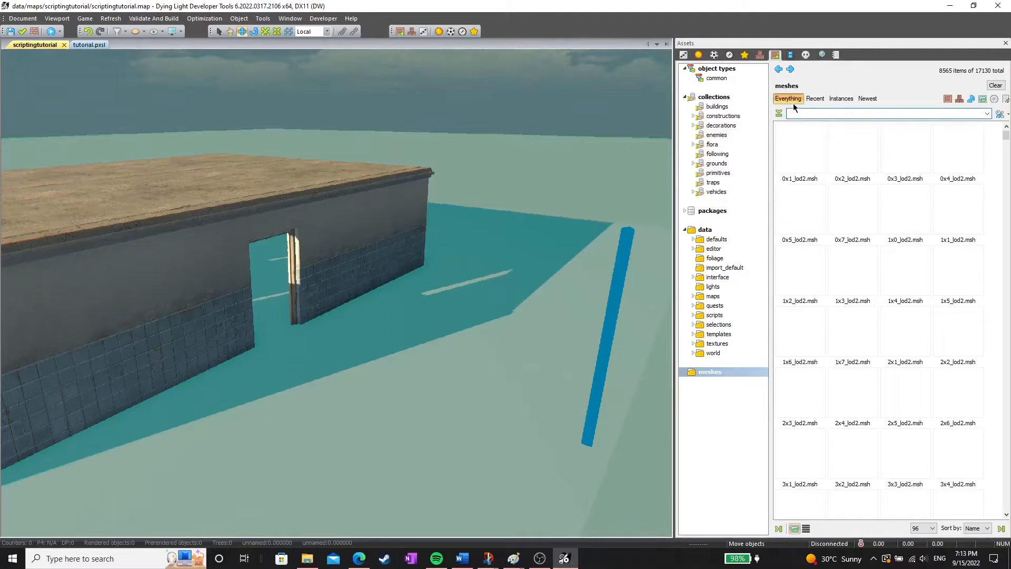
pyautogui.write('hotel')
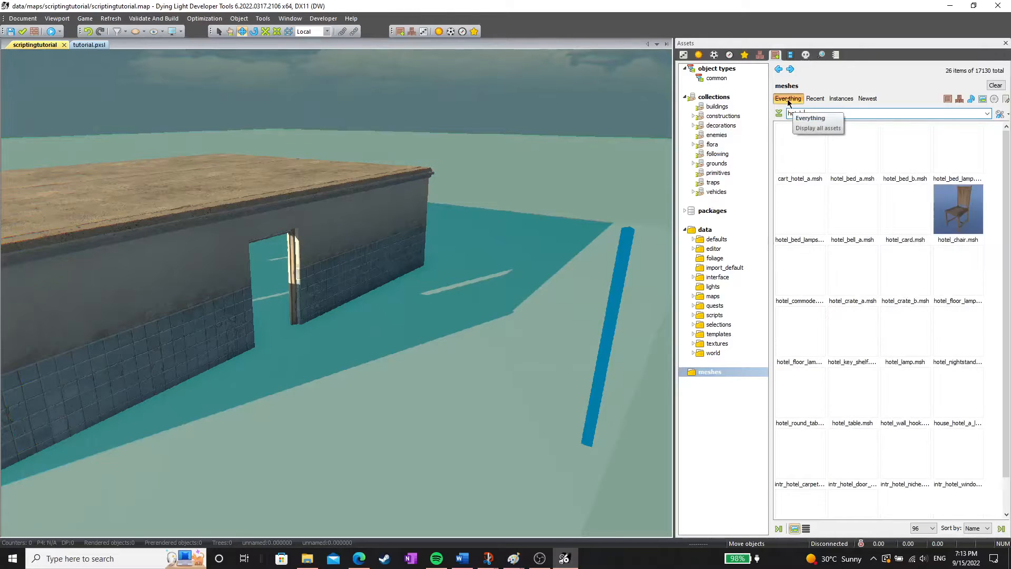
pyautogui.write('_c')
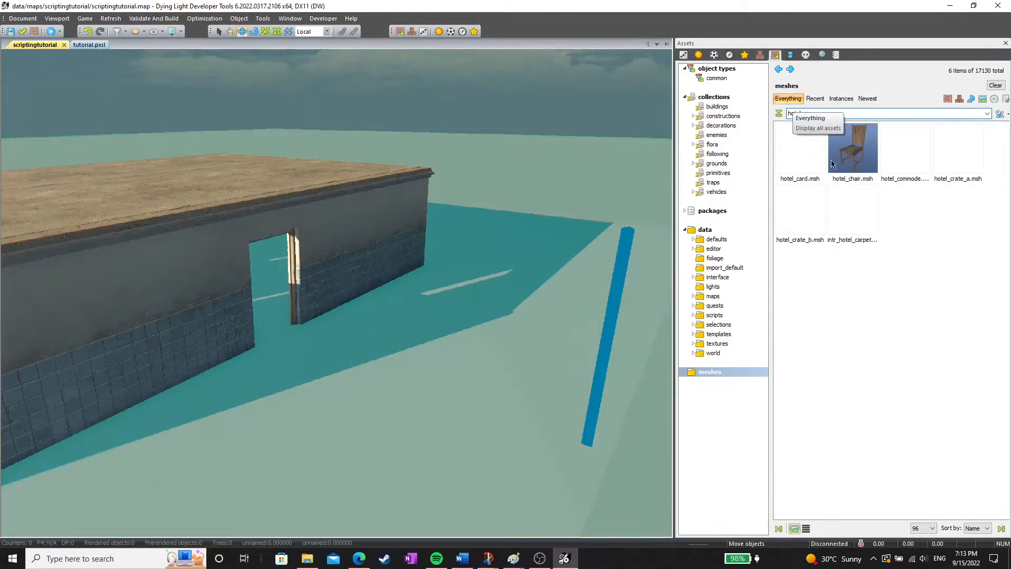
pyautogui.write('ard')
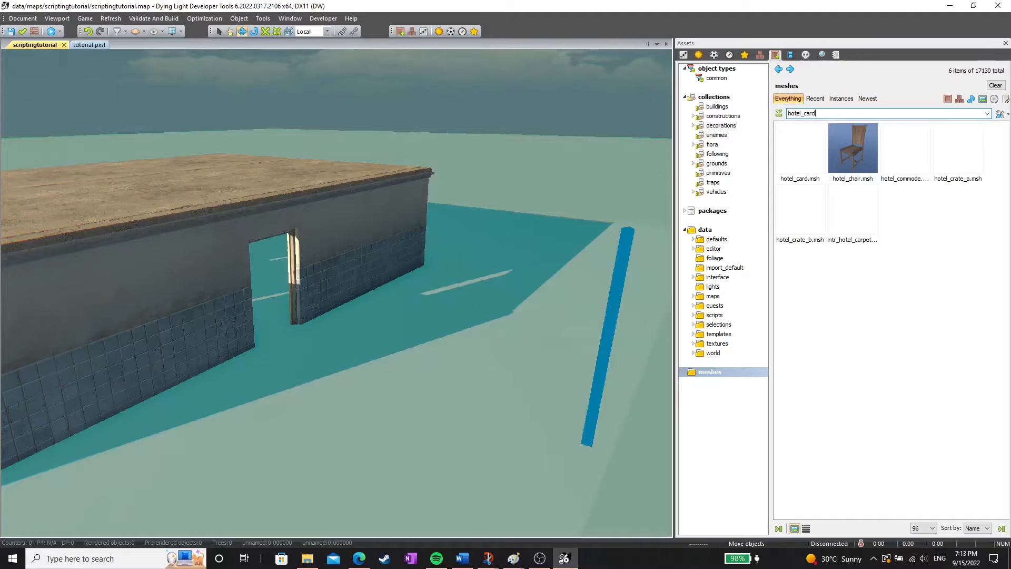
pyautogui.moveTo(800, 170); pyautogui.dragTo(301, 413)
pyautogui.scroll(3, 305, 417)
pyautogui.scroll(4, 350, 404)
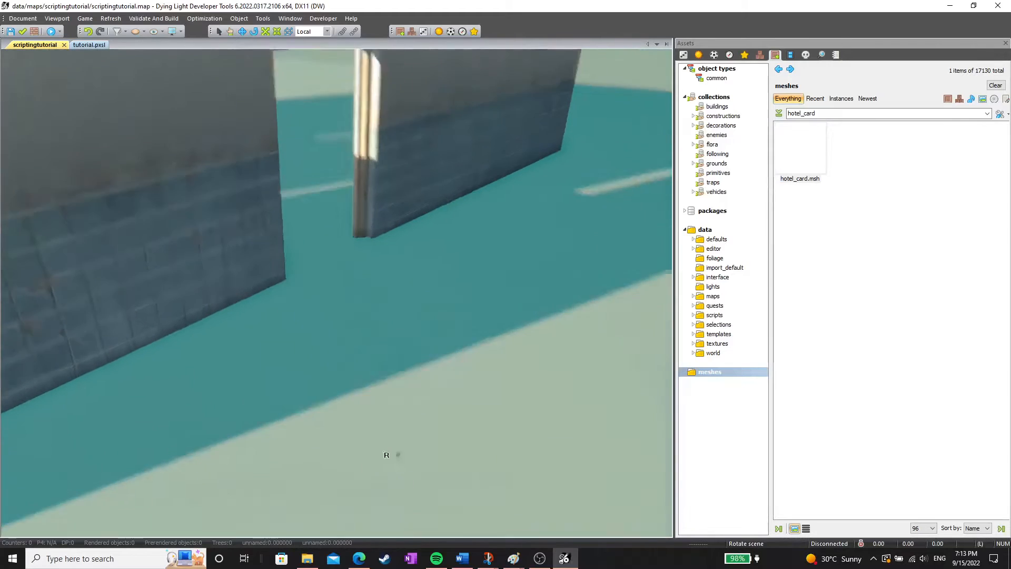
# Change the hotel card's class to QuestInventoryItemDI.
pyautogui.click(373, 425)
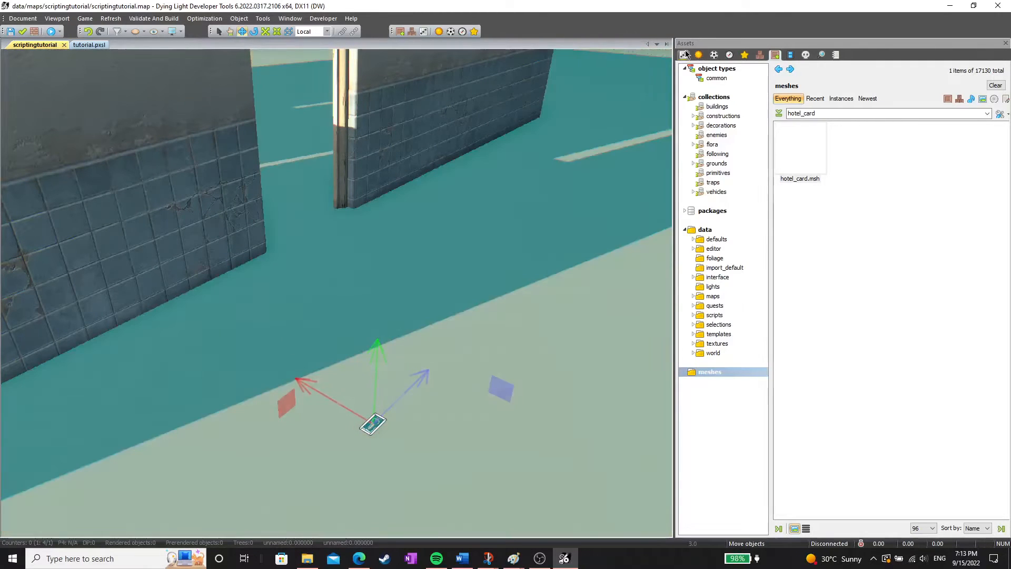
pyautogui.scroll(-3, 527, 227)
pyautogui.scroll(2, 337, 295)
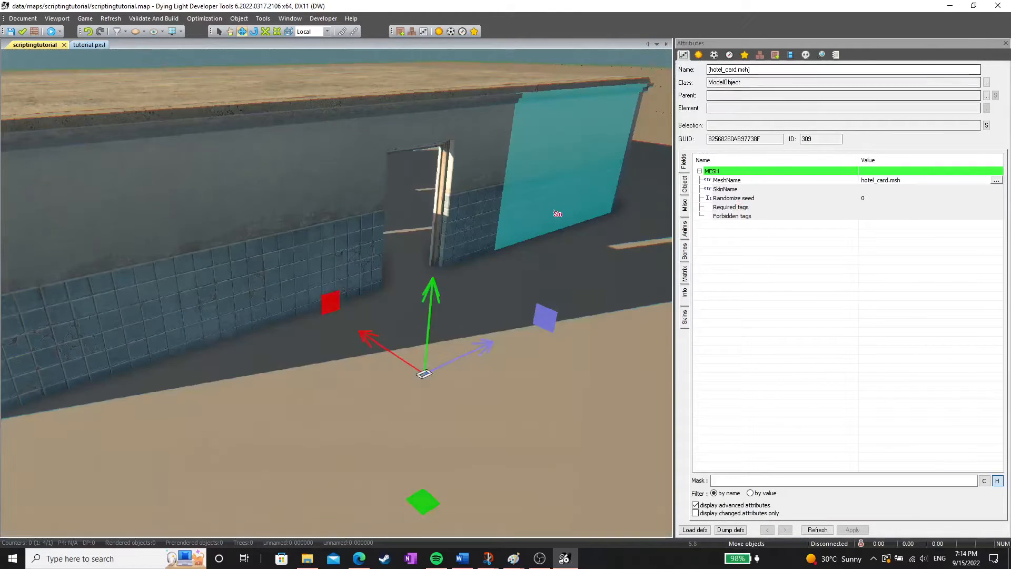
pyautogui.moveTo(555, 212); pyautogui.dragTo(566, 197, button='right')
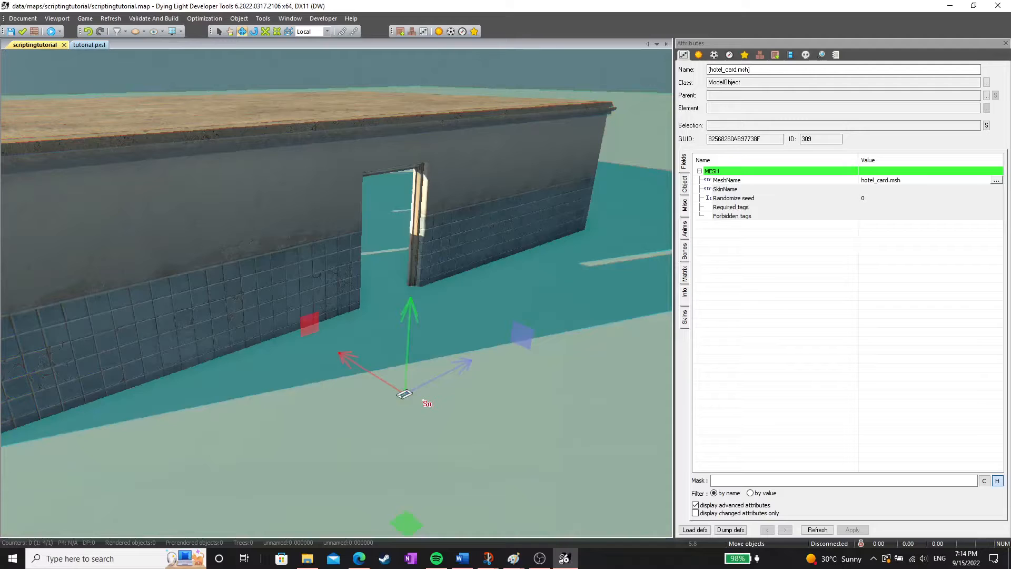
pyautogui.click(987, 82)
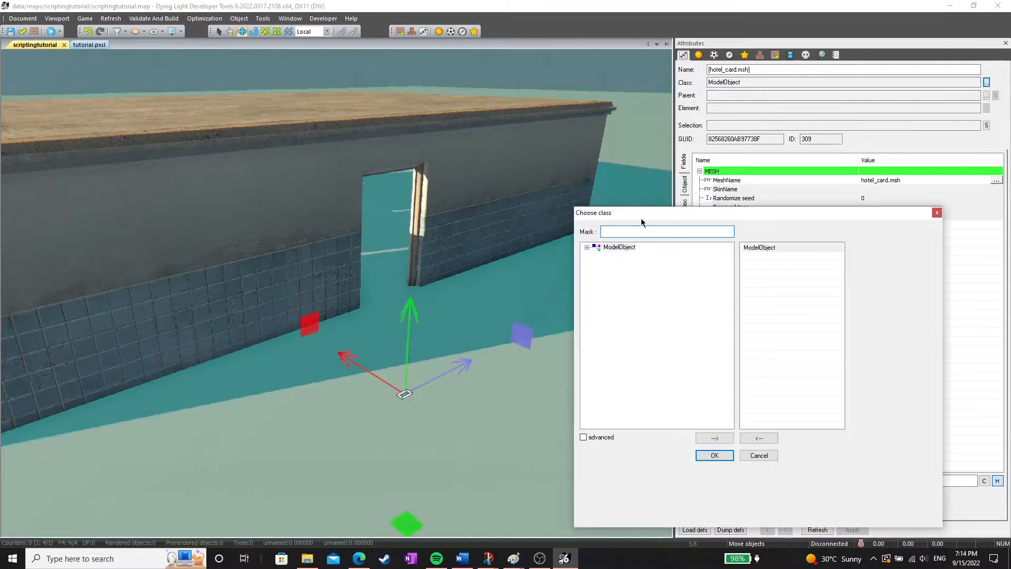
pyautogui.moveTo(641, 220); pyautogui.dragTo(618, 219)
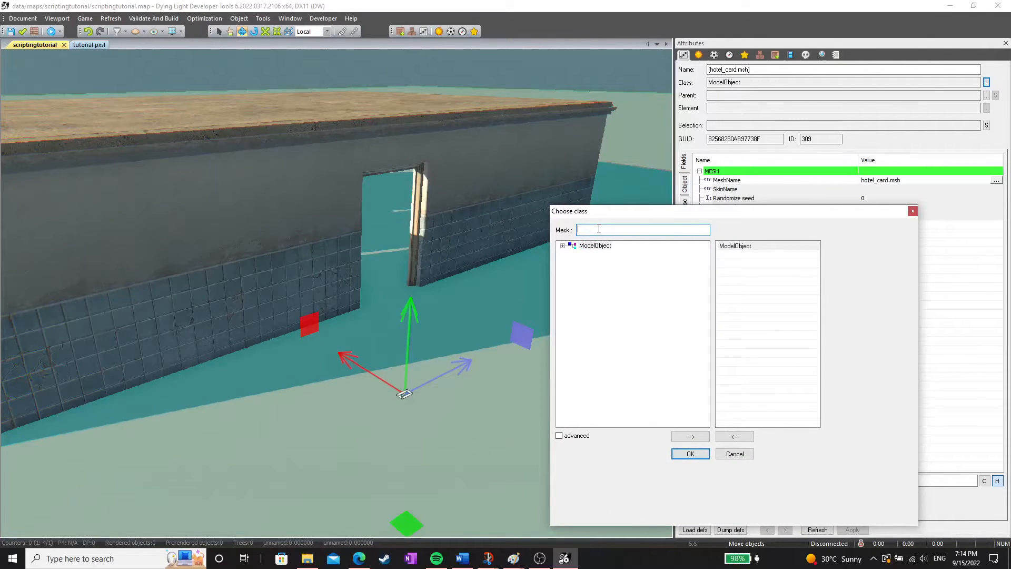
pyautogui.write('quest')
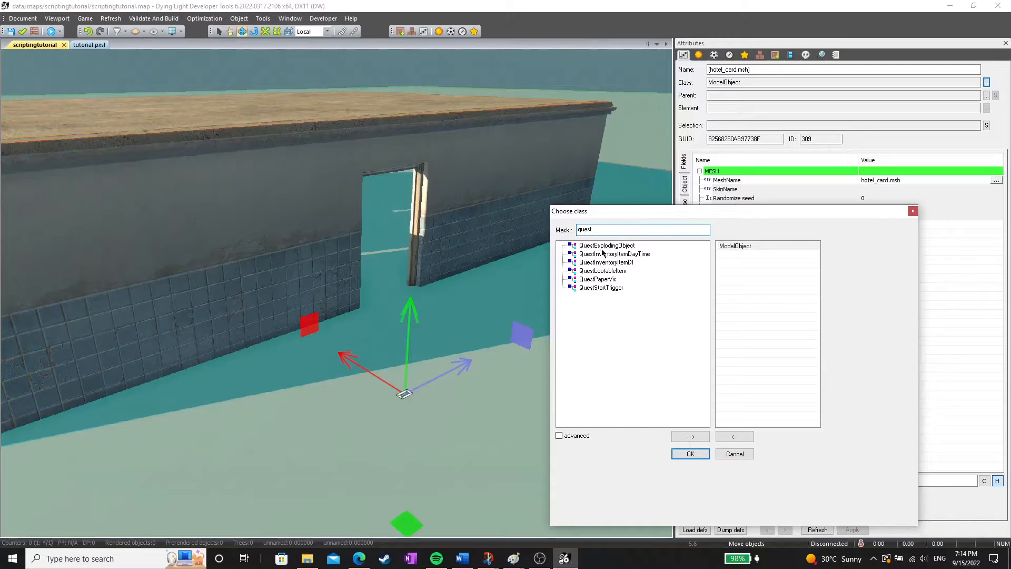
pyautogui.click(621, 263)
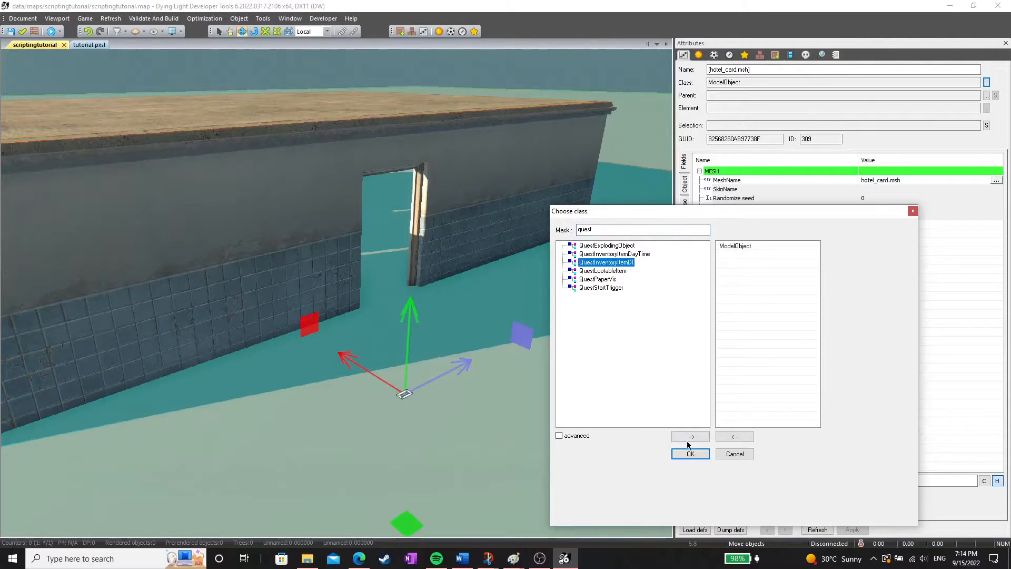
pyautogui.click(691, 454)
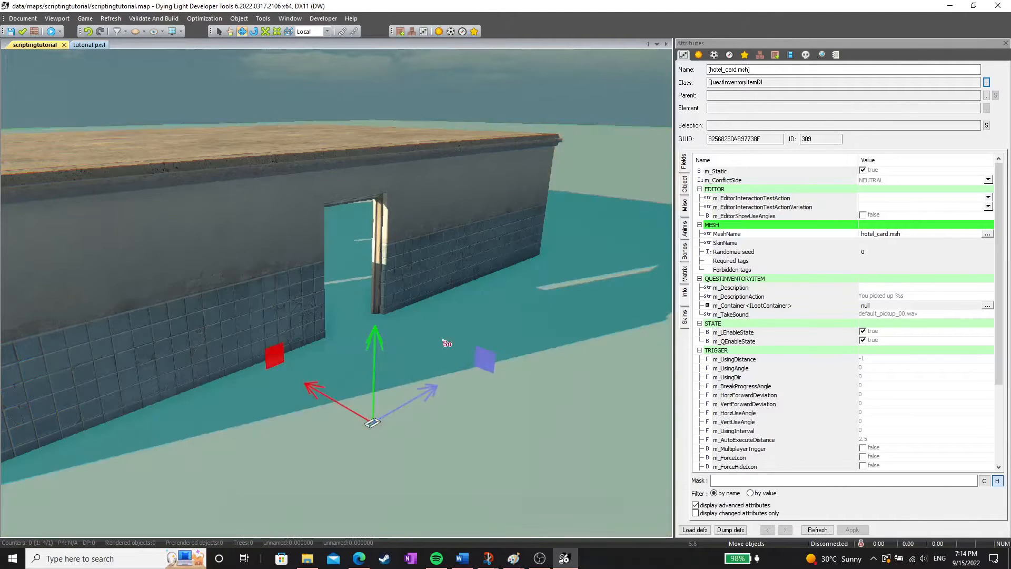
# Search the meshes for lab_door_a and place one lab_door_a.msh at the hinge side of the empty doorway.
pyautogui.moveTo(447, 340); pyautogui.dragTo(499, 249, button='right')
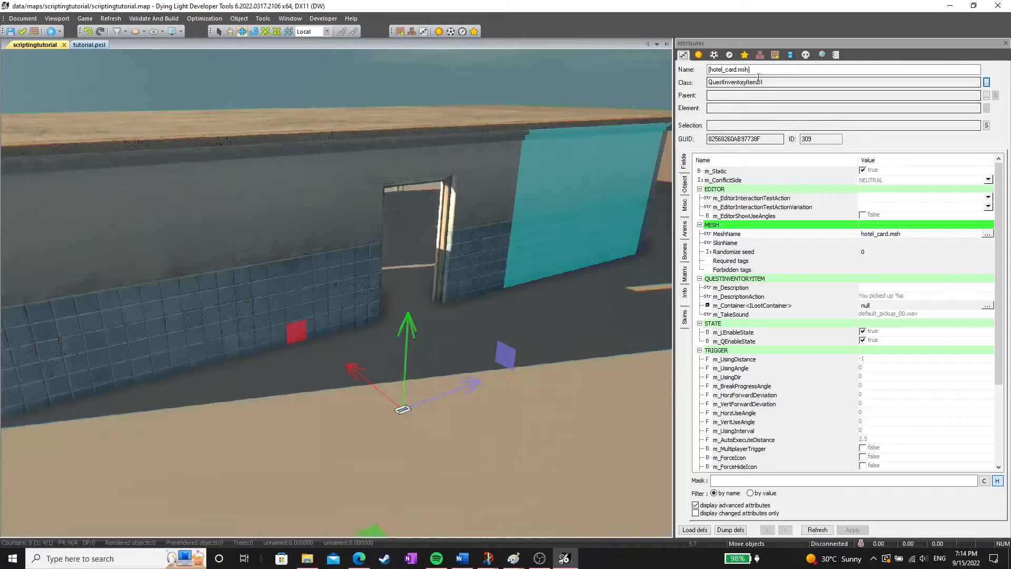
pyautogui.click(776, 55)
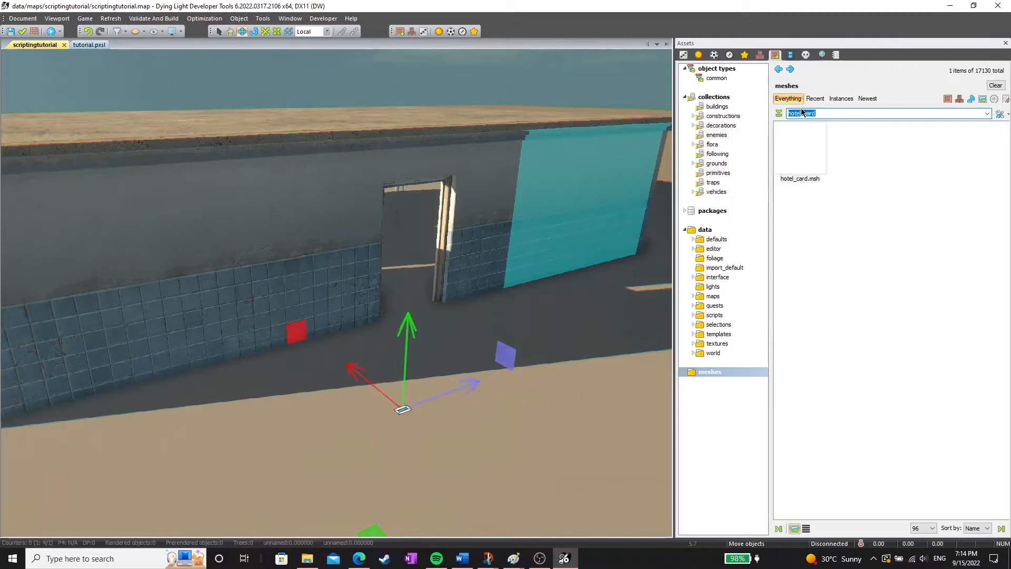
pyautogui.press('BackSpace')
pyautogui.write('lab_')
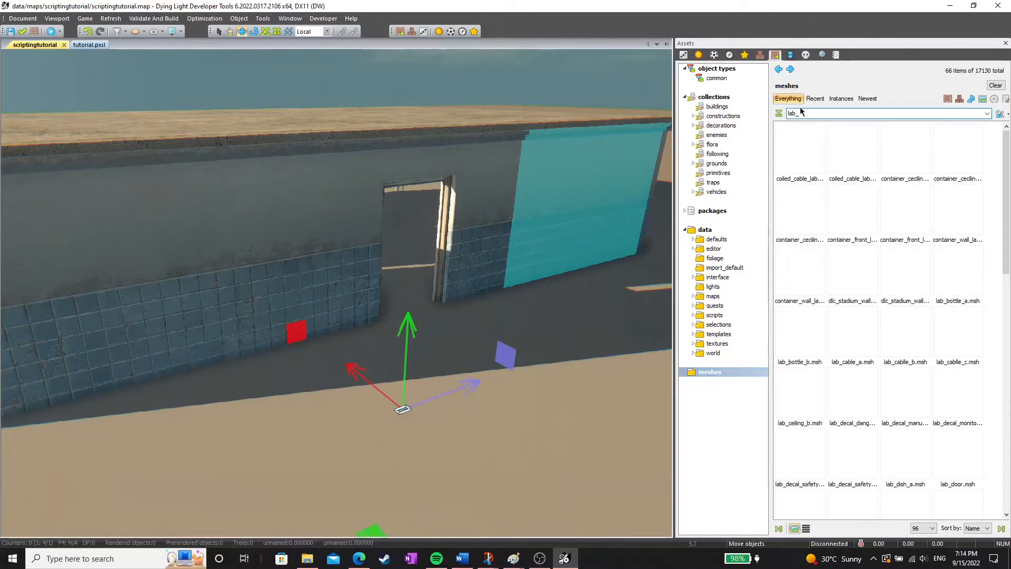
pyautogui.write('door_a')
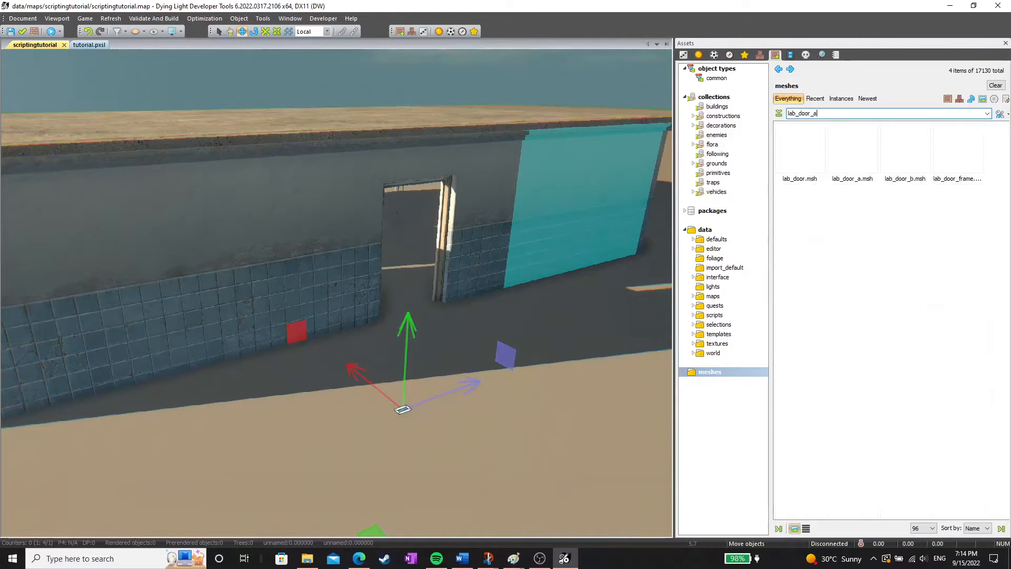
pyautogui.click(800, 153)
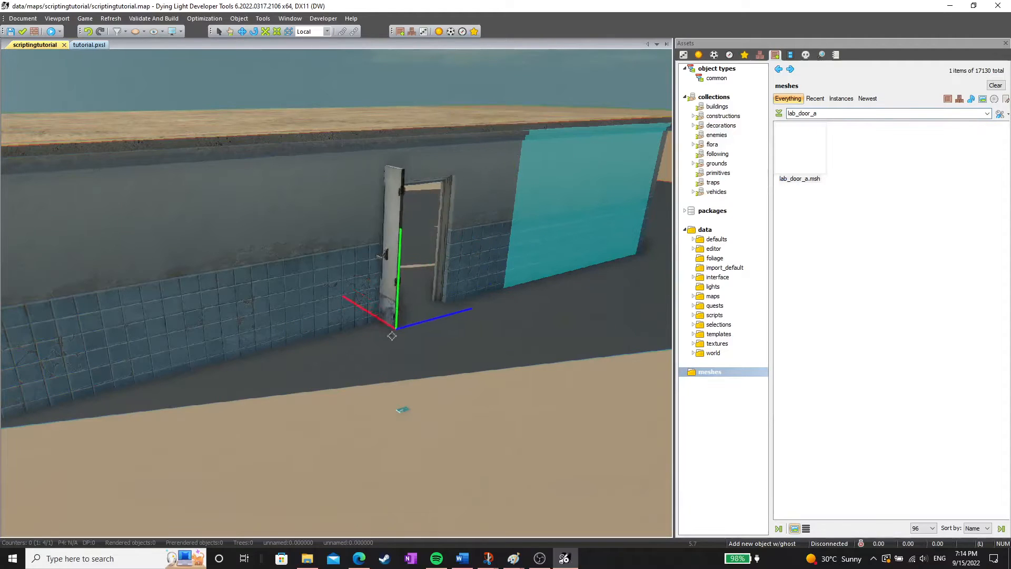
pyautogui.click(380, 317)
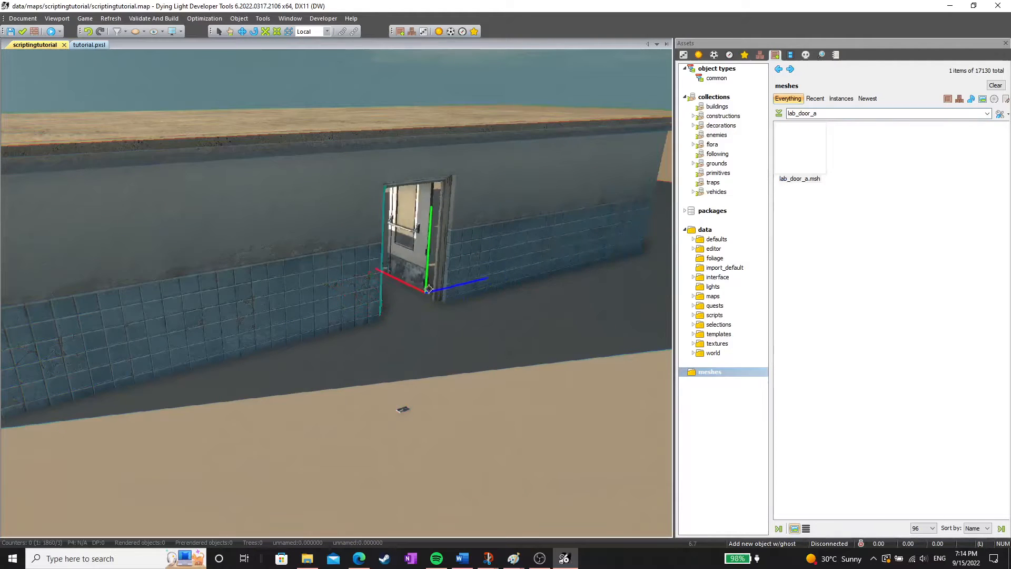
pyautogui.rightClick(438, 290)
# Rotate the lab door about its vertical axis so that it closes the doorway.
pyautogui.moveTo(439, 288); pyautogui.dragTo(454, 244, button='right')
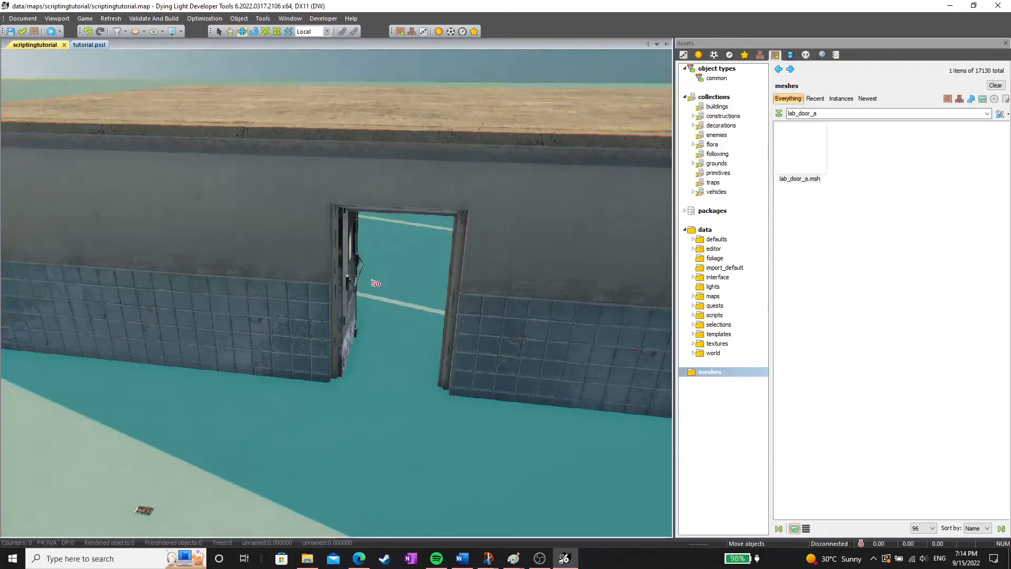
pyautogui.click(355, 327)
pyautogui.press('e')
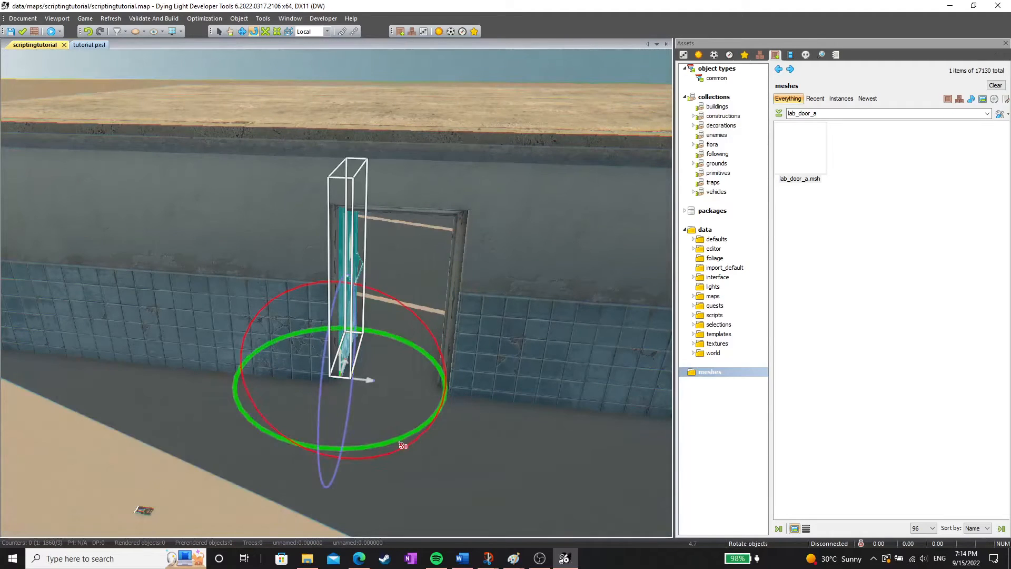
pyautogui.moveTo(403, 446); pyautogui.dragTo(232, 405)
pyautogui.scroll(3, 312, 347)
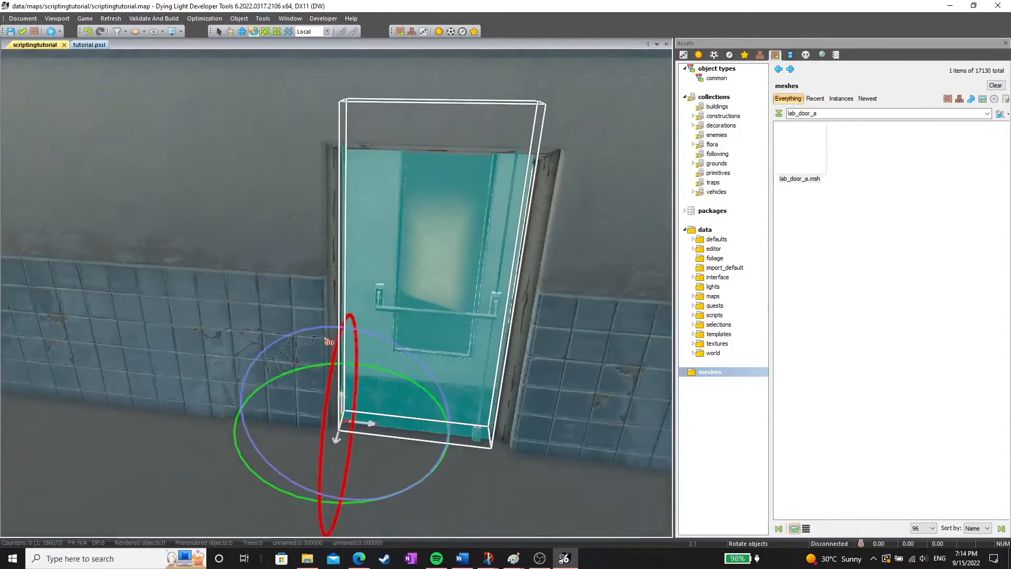
# Scale the lab door down in height to fit inside the door frame.
pyautogui.moveTo(328, 343); pyautogui.dragTo(376, 315, button='right')
pyautogui.click(265, 33)
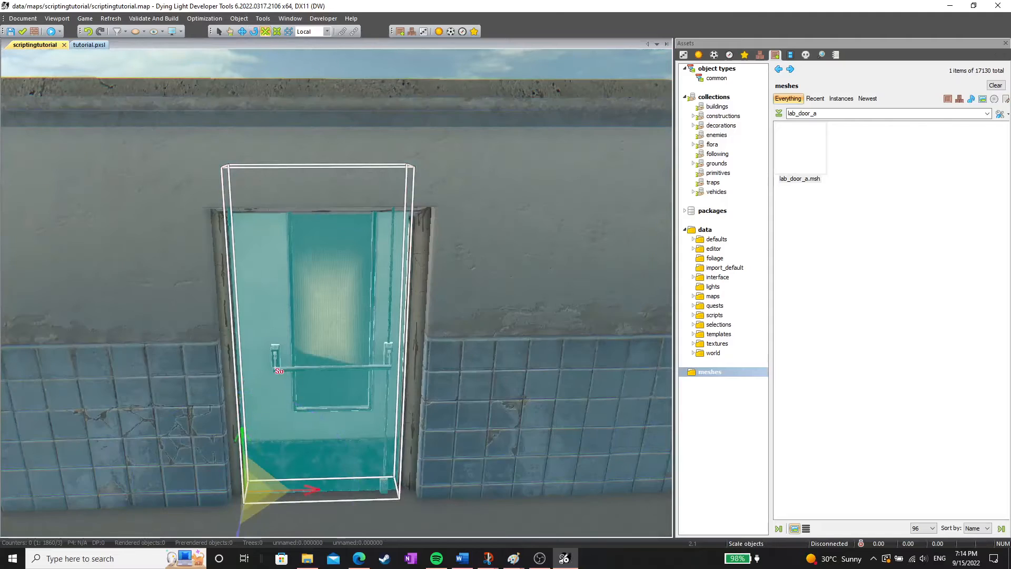
pyautogui.moveTo(275, 368); pyautogui.dragTo(273, 390, button='right')
pyautogui.moveTo(266, 403); pyautogui.dragTo(267, 411)
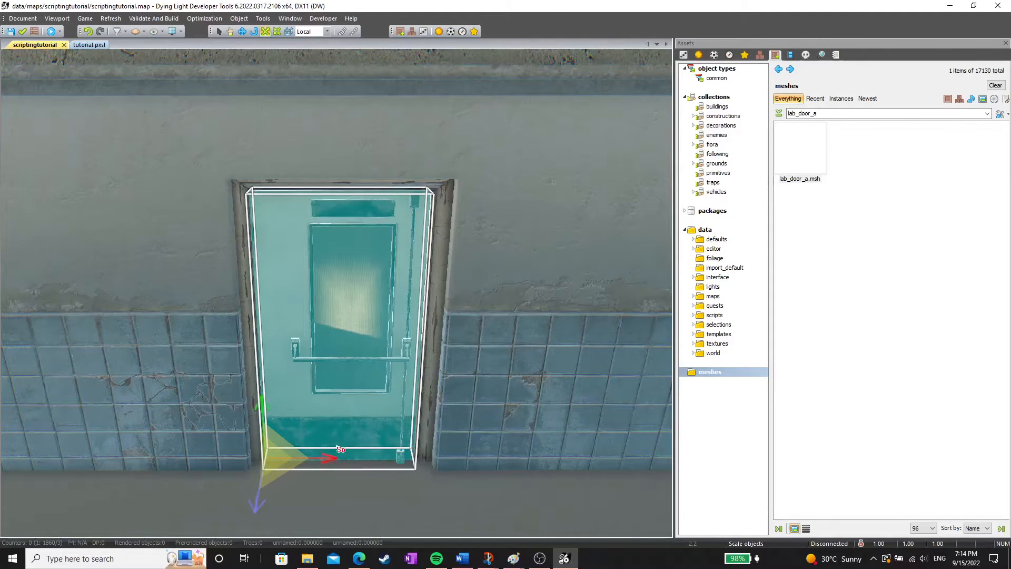
pyautogui.moveTo(333, 462); pyautogui.dragTo(334, 463)
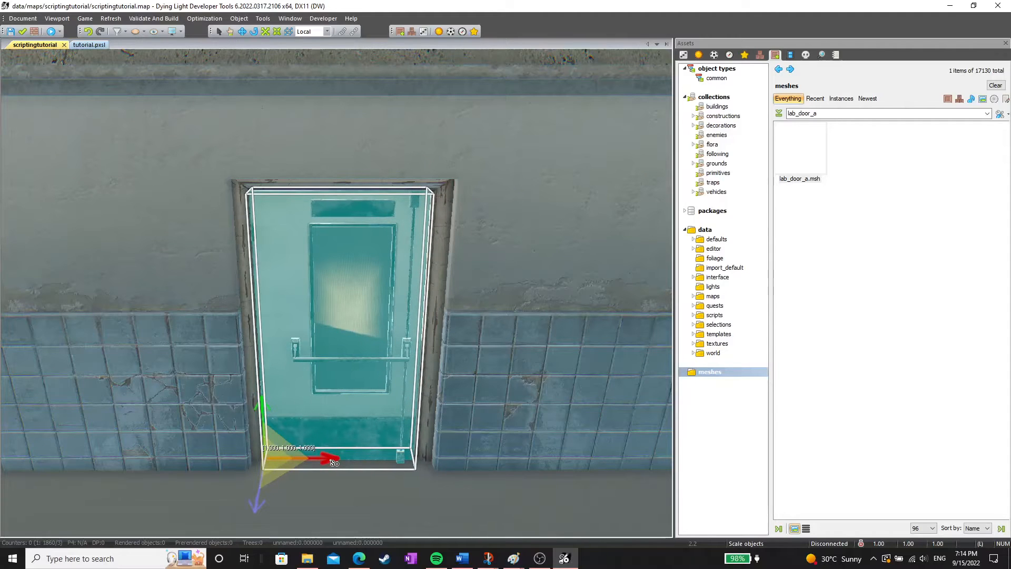
# Change the lab door's class to DoorDI.
pyautogui.scroll(-2, 362, 366)
pyautogui.moveTo(361, 366); pyautogui.dragTo(381, 361, button='right')
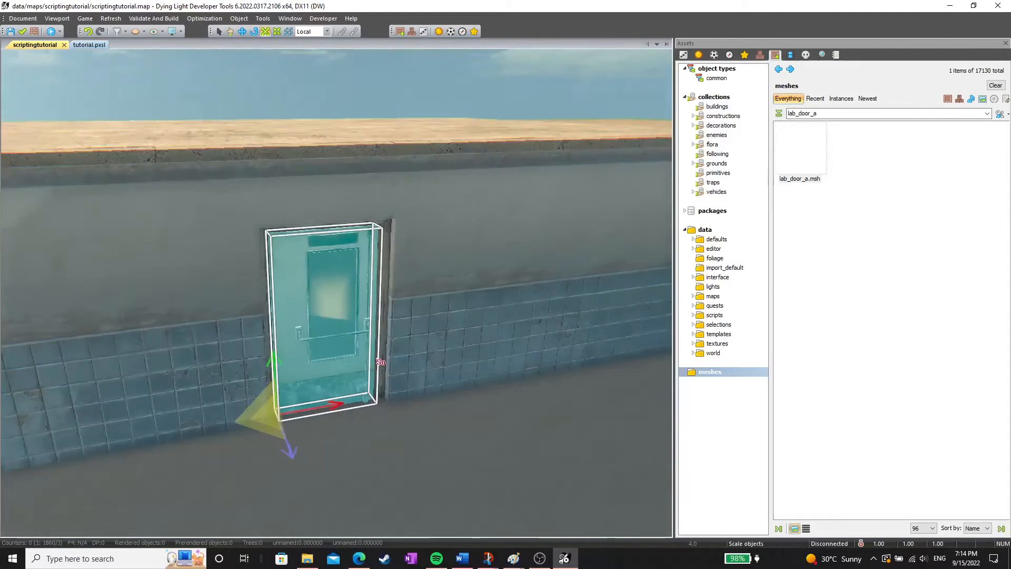
pyautogui.click(685, 55)
pyautogui.scroll(5, 494, 263)
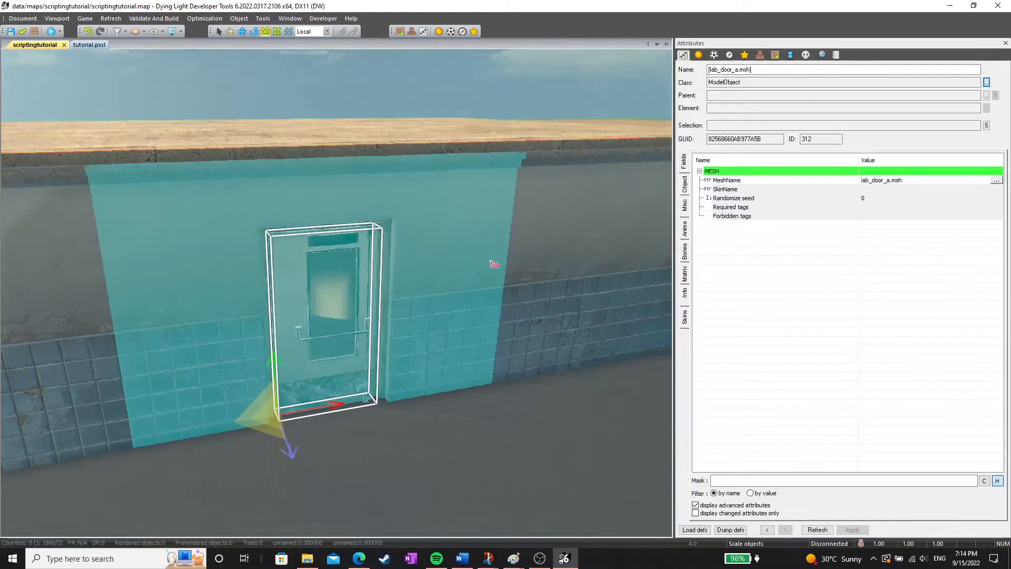
pyautogui.scroll(-3, 494, 261)
pyautogui.moveTo(442, 261); pyautogui.dragTo(486, 238, button='right')
pyautogui.scroll(2, 444, 260)
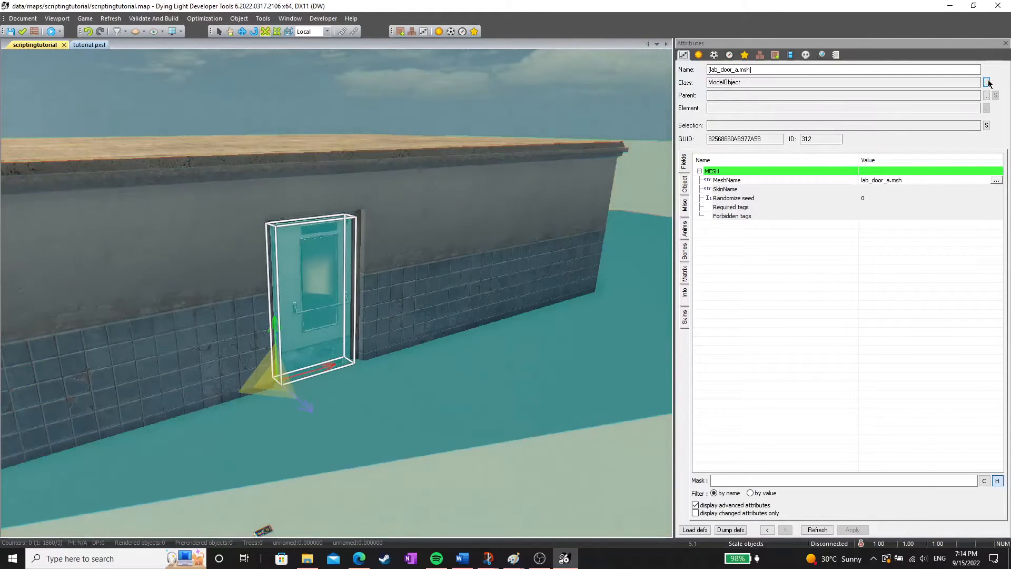
pyautogui.click(987, 82)
pyautogui.moveTo(626, 210); pyautogui.dragTo(609, 226)
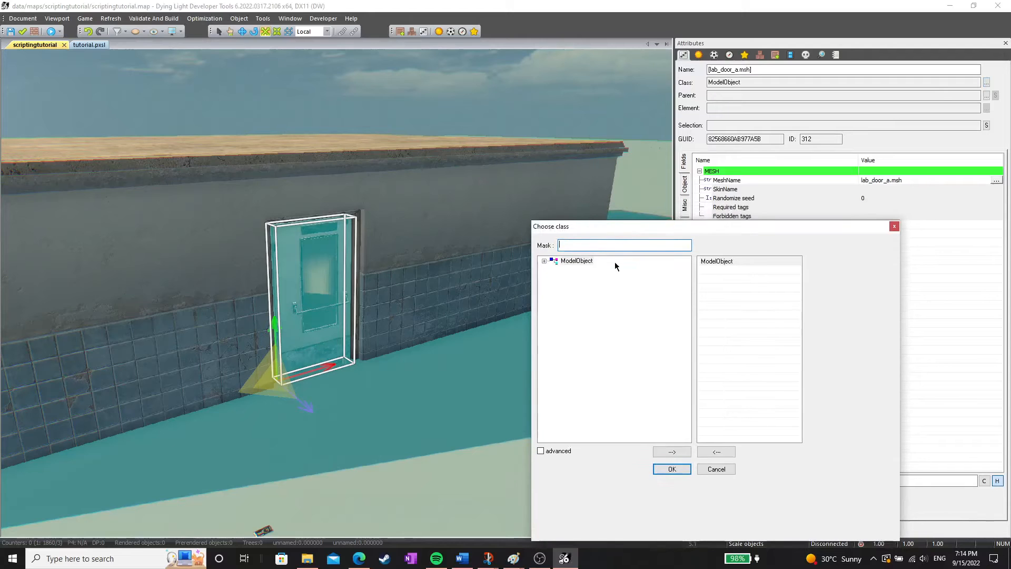
pyautogui.write('doordi')
pyautogui.click(572, 261)
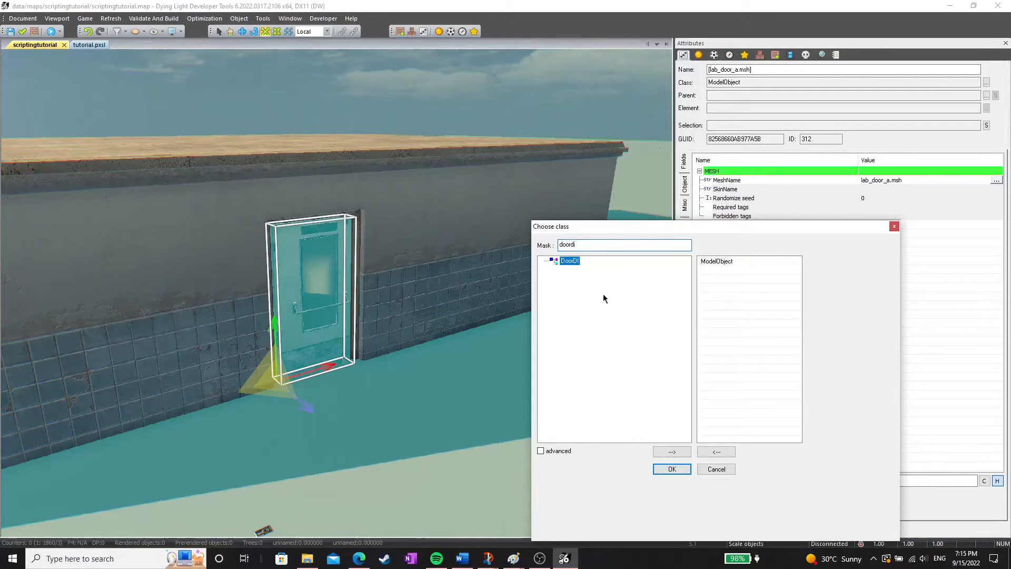
pyautogui.click(672, 469)
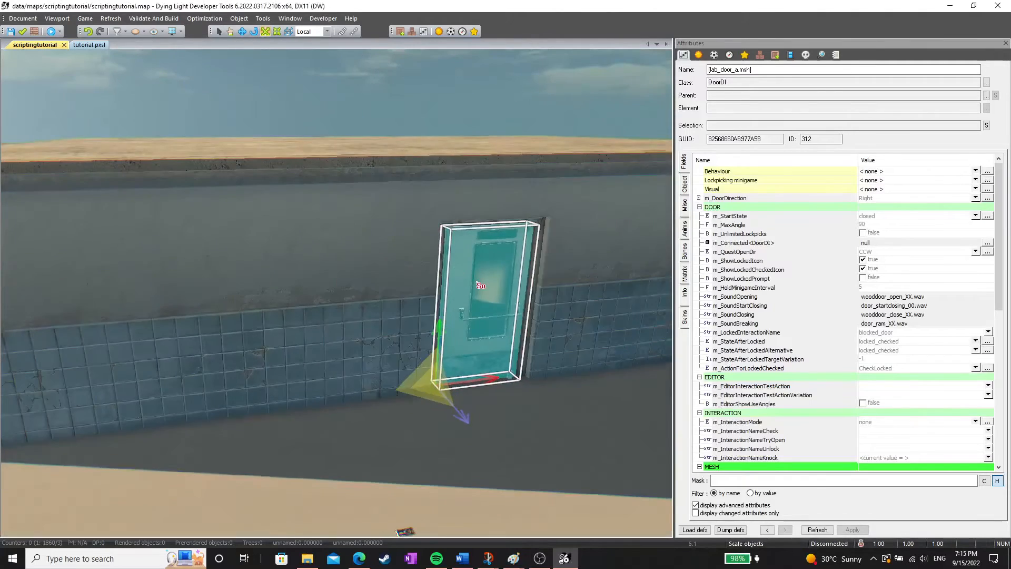
# Place a Trigger object from the object types on the ground against the wall, on the hinge side of the door.
pyautogui.moveTo(479, 284); pyautogui.dragTo(433, 278, button='right')
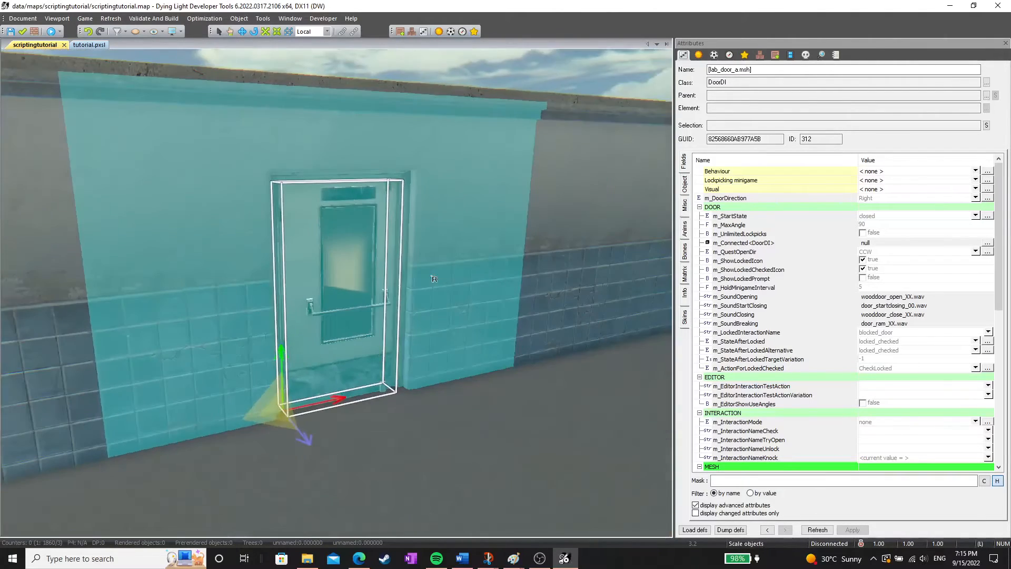
pyautogui.moveTo(366, 302); pyautogui.dragTo(374, 299, button='right')
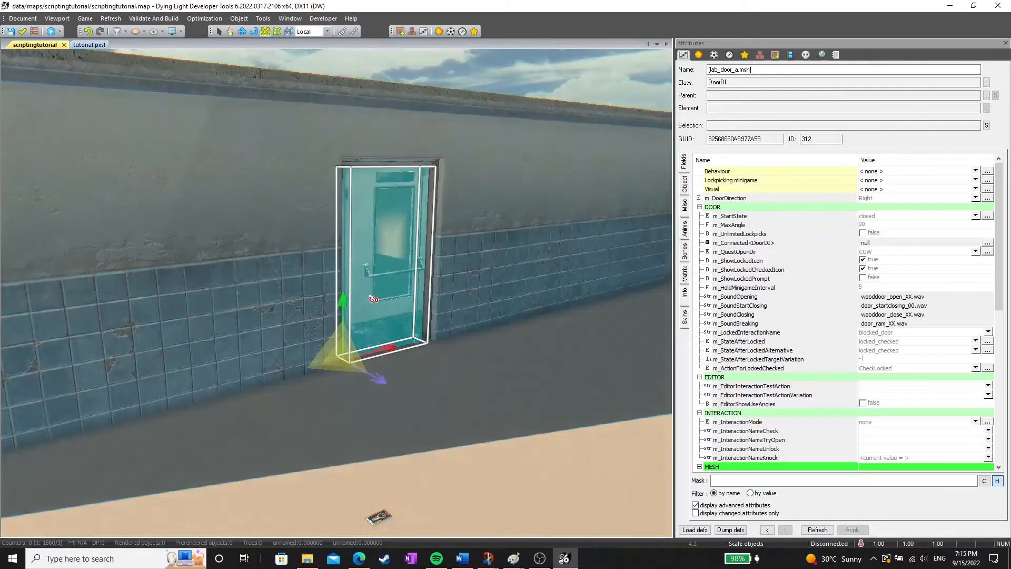
pyautogui.click(775, 56)
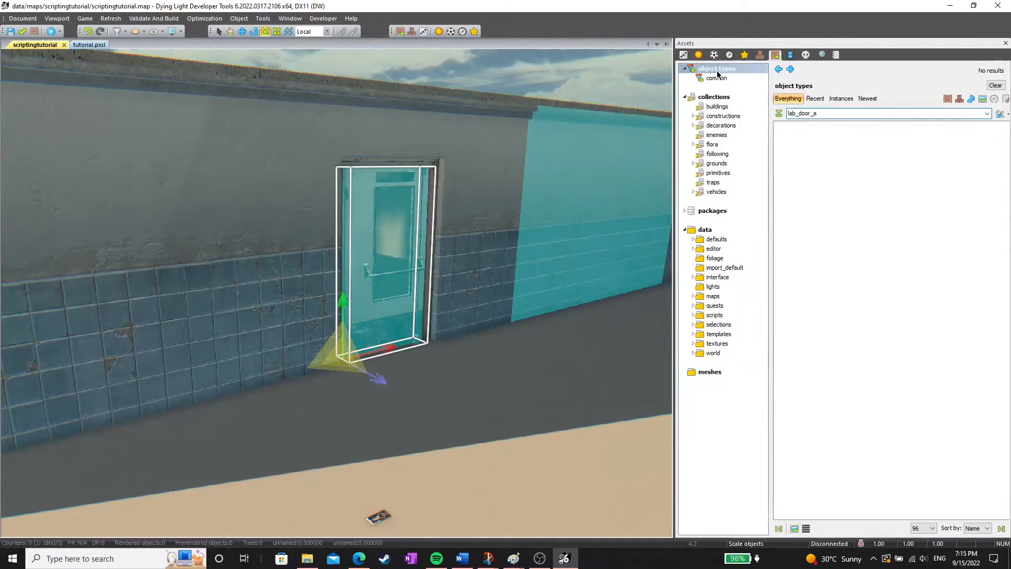
pyautogui.doubleClick(822, 114)
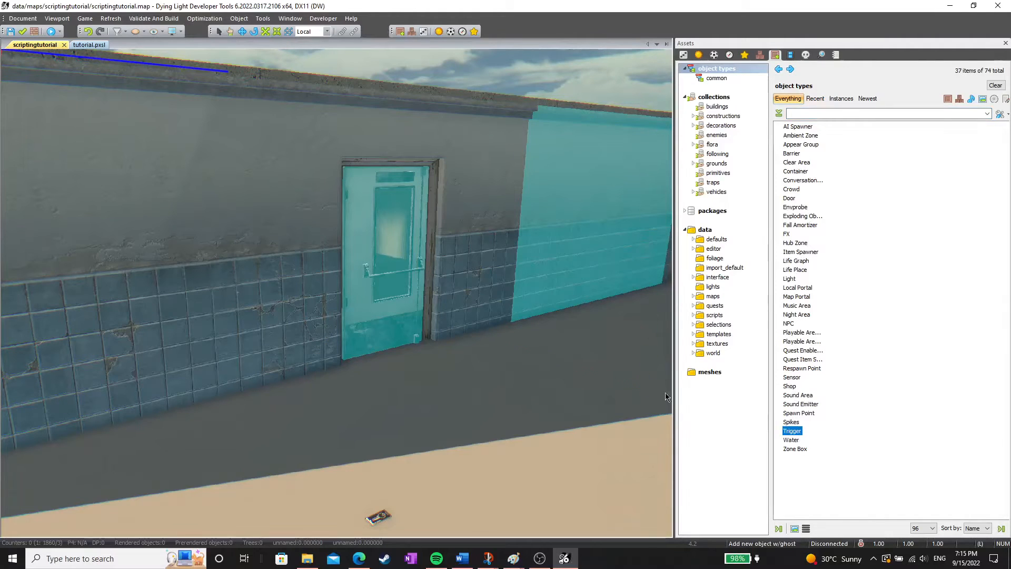
pyautogui.click(309, 372)
pyautogui.click(309, 375)
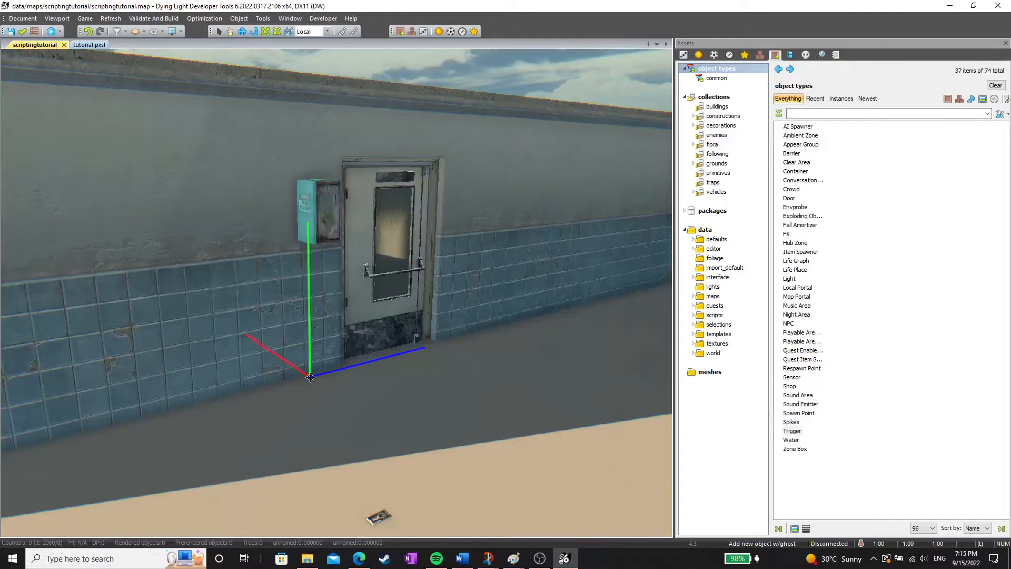
pyautogui.press('Escape')
# Set the new electric switch box trigger's Type to IT_card_reader_scan_left.
pyautogui.moveTo(362, 347); pyautogui.dragTo(373, 306, button='right')
pyautogui.press('w')
pyautogui.click(359, 210)
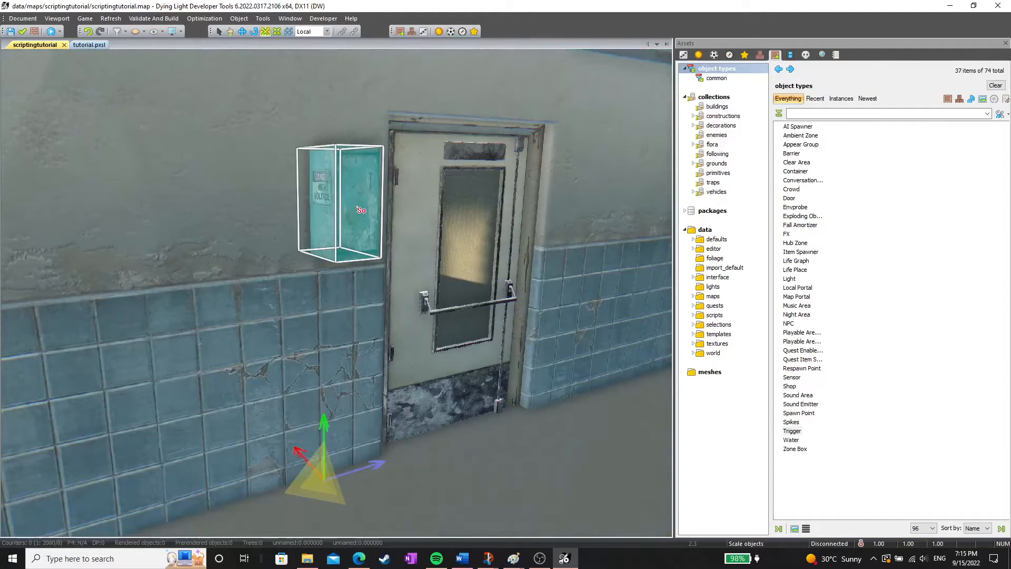
pyautogui.click(682, 56)
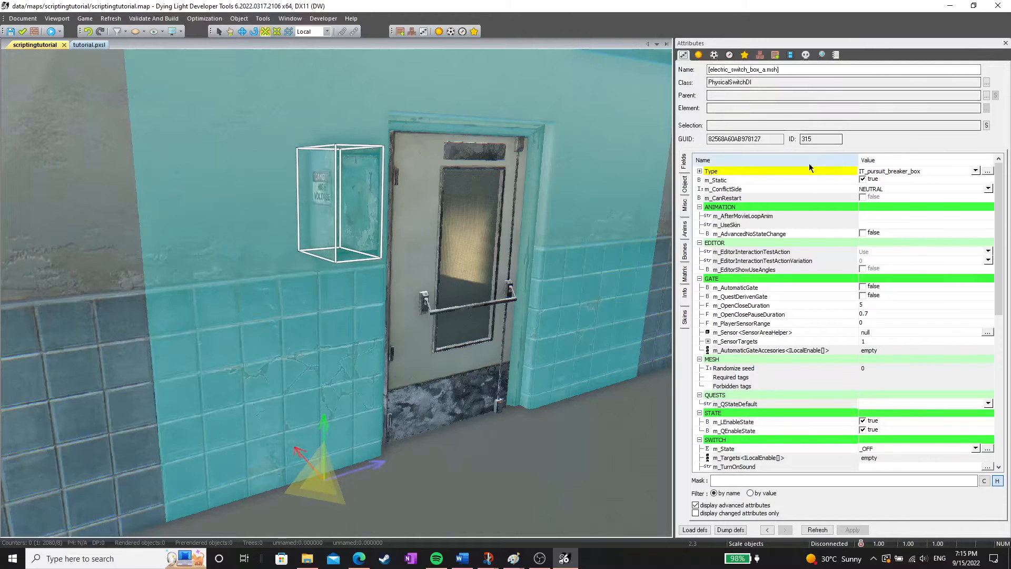
pyautogui.click(943, 171)
pyautogui.moveTo(978, 317); pyautogui.dragTo(972, 176)
pyautogui.scroll(-3, 919, 287)
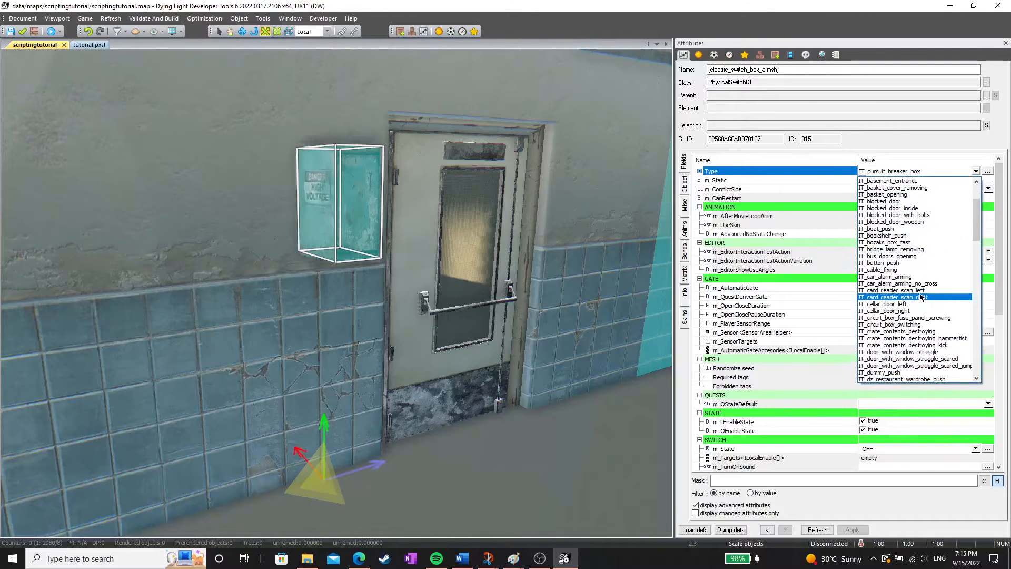
pyautogui.scroll(-1, 908, 270)
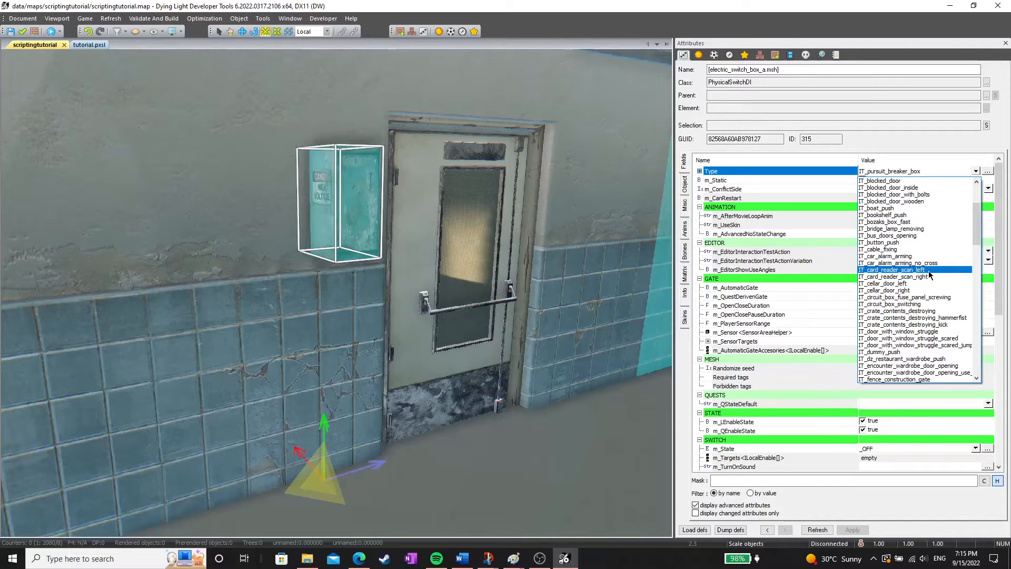
pyautogui.click(928, 271)
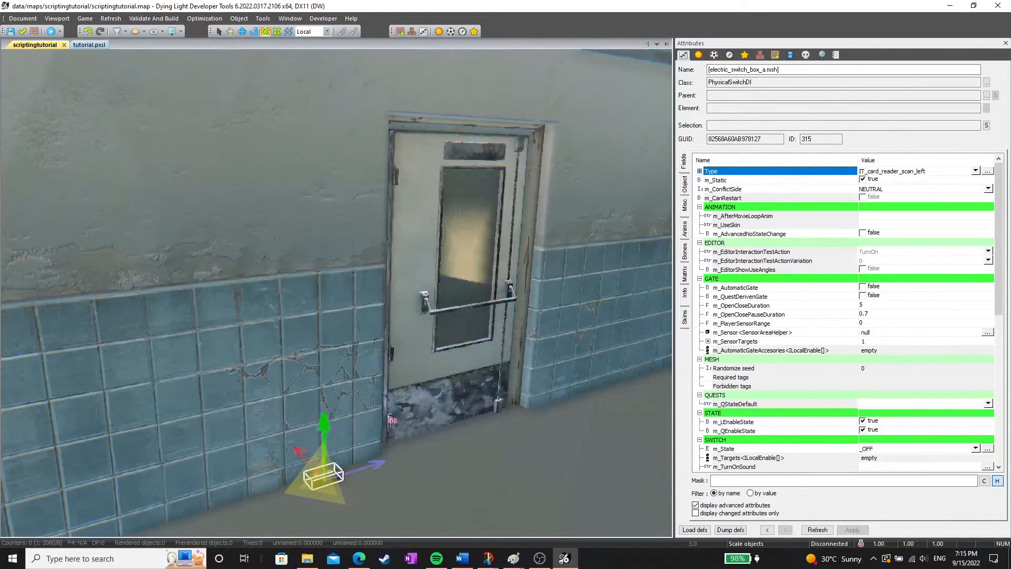
# Raise the card reader from the ground to above the wall tiles and rotate it by 90° so it stands upright.
pyautogui.moveTo(445, 340); pyautogui.dragTo(423, 372, button='right')
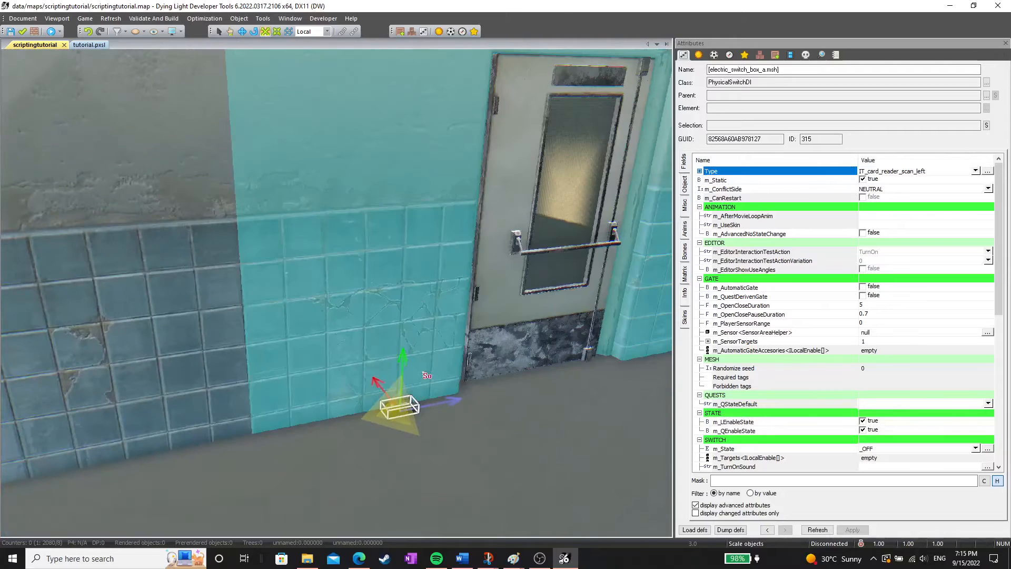
pyautogui.moveTo(403, 359); pyautogui.dragTo(420, 345)
pyautogui.click(241, 32)
pyautogui.moveTo(402, 363); pyautogui.dragTo(441, 287)
pyautogui.click(254, 32)
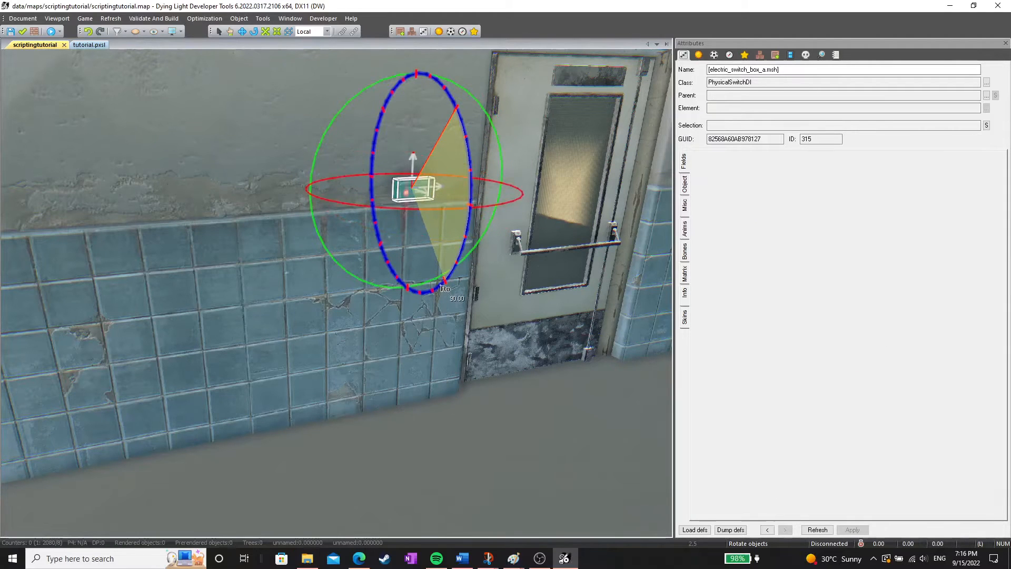
pyautogui.moveTo(342, 105); pyautogui.dragTo(521, 86)
# Move the card reader against the wall close beside the door frame, just above the tiled section.
pyautogui.moveTo(363, 207); pyautogui.dragTo(338, 208, button='right')
pyautogui.press('w')
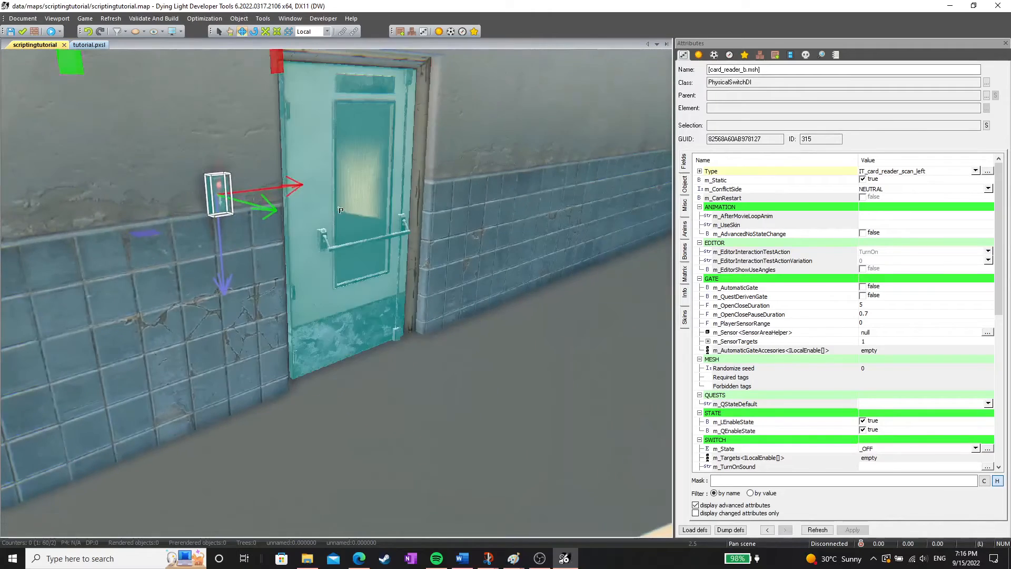
pyautogui.moveTo(339, 208); pyautogui.dragTo(389, 237, button='middle')
pyautogui.moveTo(411, 298); pyautogui.dragTo(398, 294)
pyautogui.moveTo(347, 326); pyautogui.dragTo(351, 304)
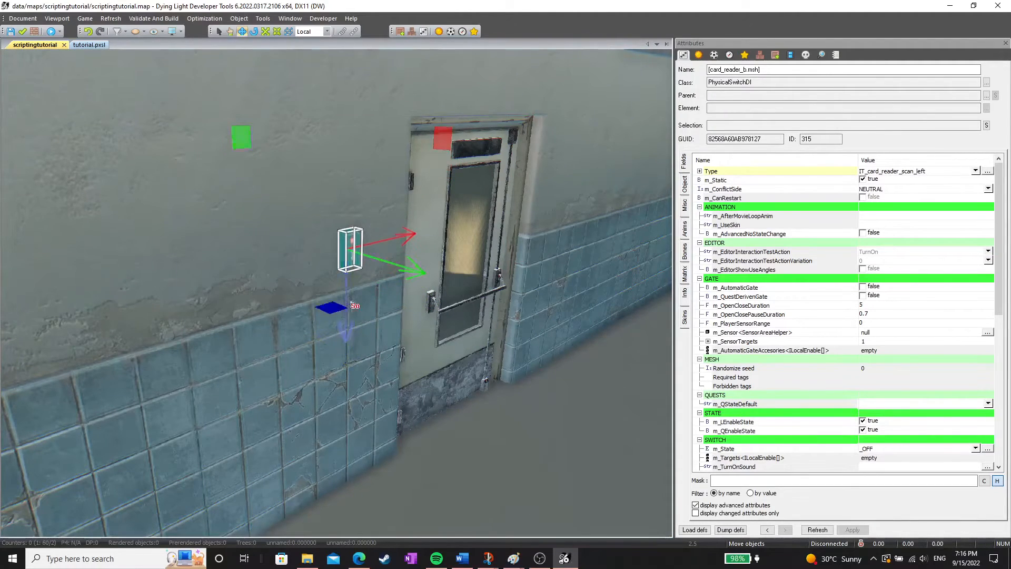
pyautogui.moveTo(393, 243); pyautogui.dragTo(419, 237)
pyautogui.moveTo(419, 237); pyautogui.dragTo(475, 265, button='middle')
pyautogui.scroll(2, 401, 262)
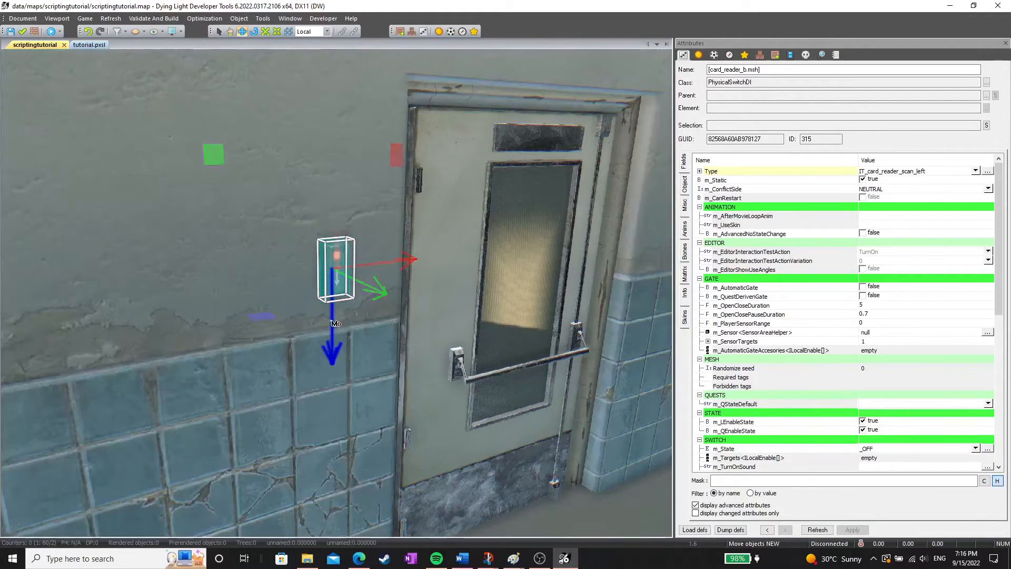
pyautogui.moveTo(330, 319); pyautogui.dragTo(331, 341)
pyautogui.scroll(3, 338, 328)
pyautogui.scroll(-2, 339, 327)
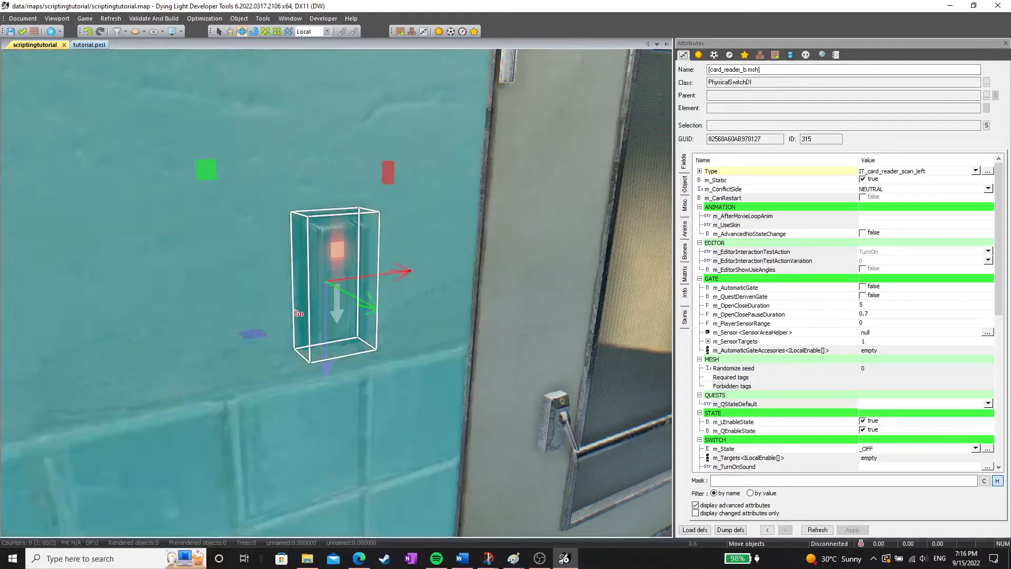
# Name the hotel key card lying in front of the building "card".
pyautogui.scroll(-6, 388, 320)
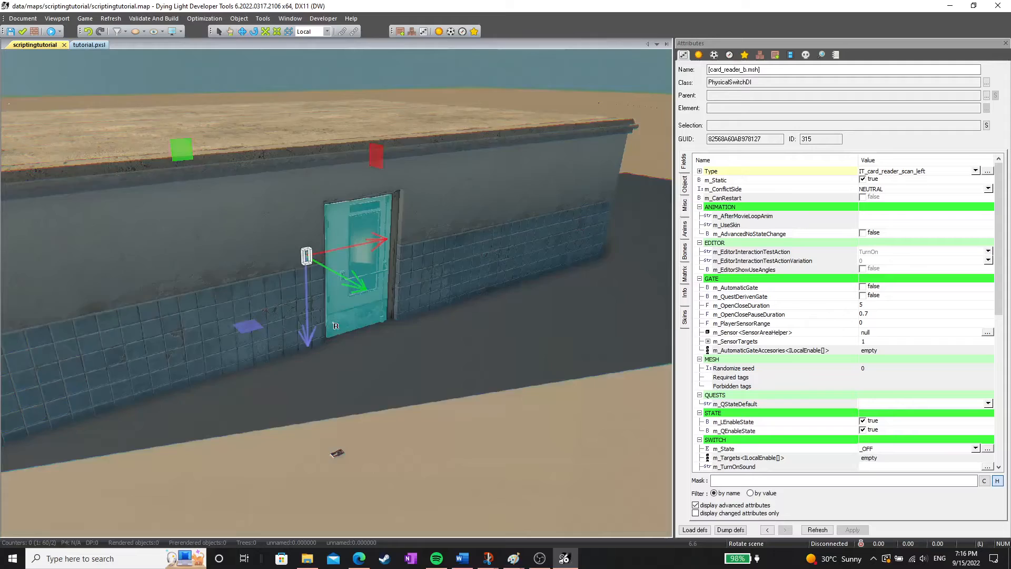
pyautogui.moveTo(335, 326); pyautogui.dragTo(322, 417, button='middle')
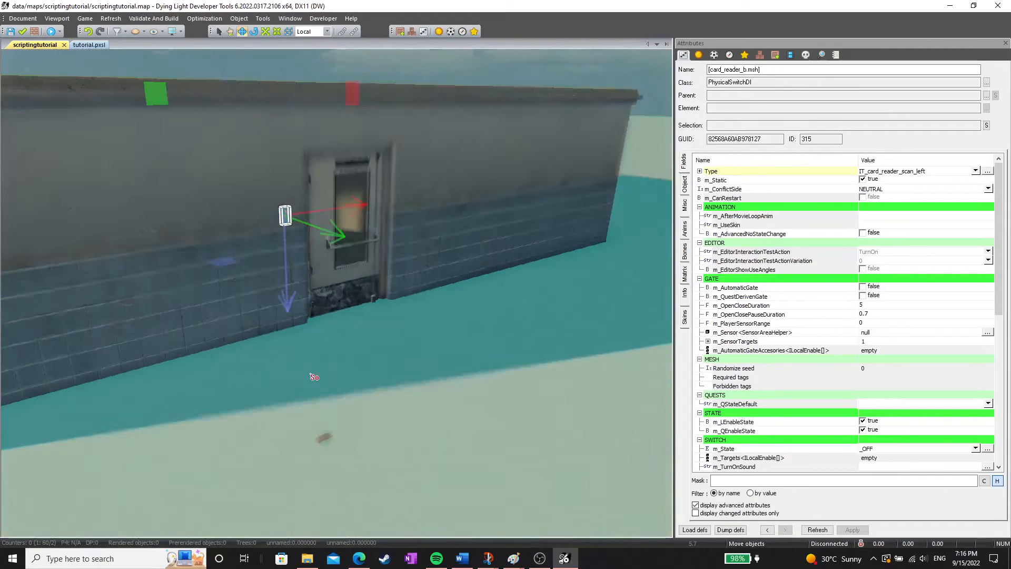
pyautogui.click(323, 437)
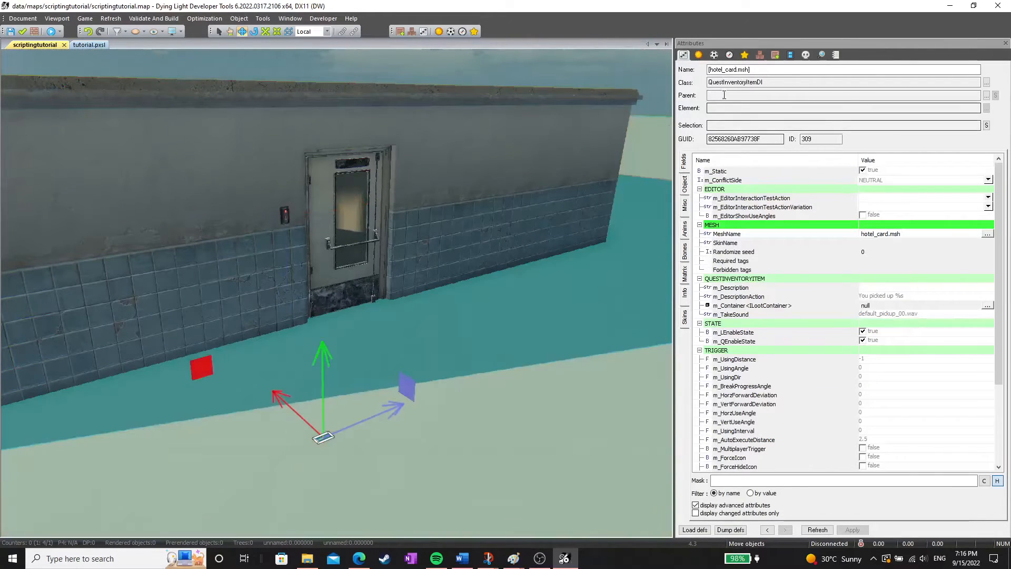
pyautogui.doubleClick(842, 69)
pyautogui.write('card')
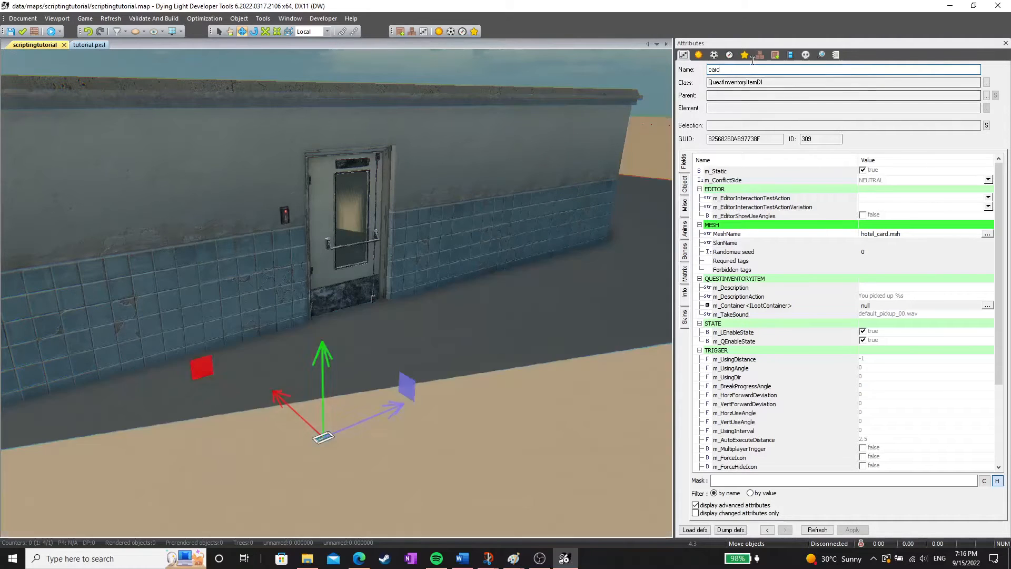
# Name the card reader beside the door "reader".
pyautogui.scroll(5, 441, 275)
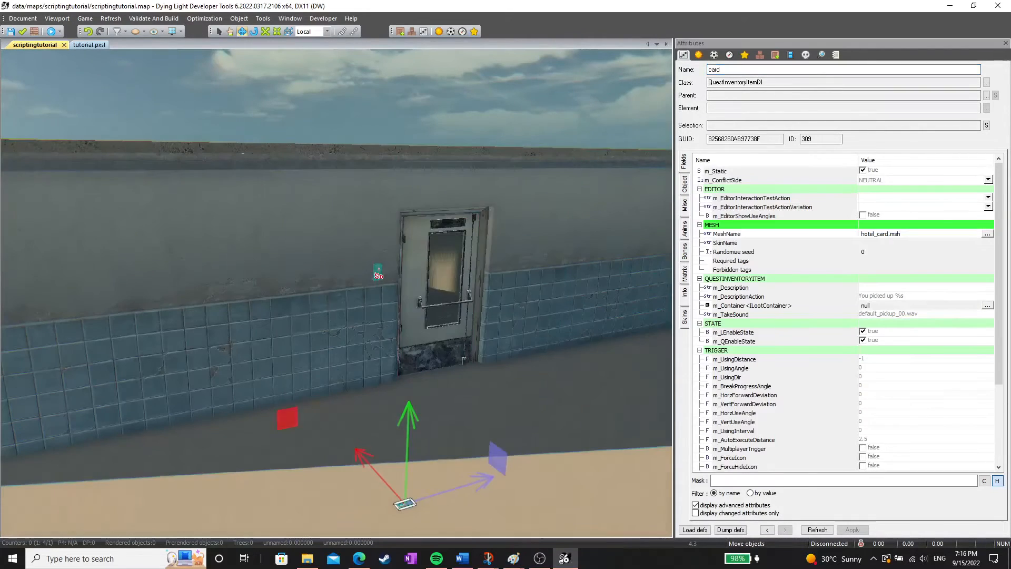
pyautogui.click(377, 271)
pyautogui.scroll(3, 415, 248)
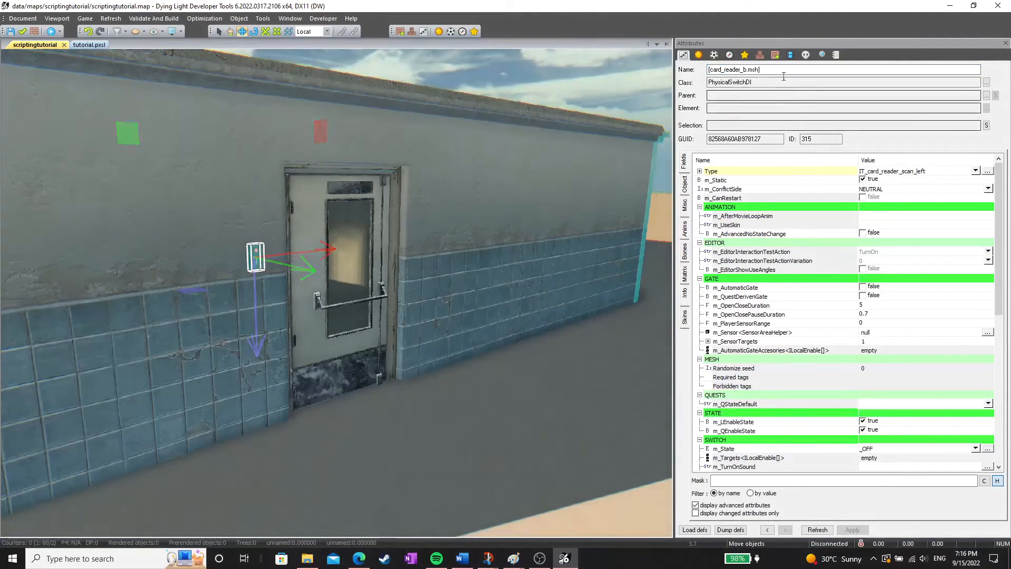
pyautogui.click(781, 69)
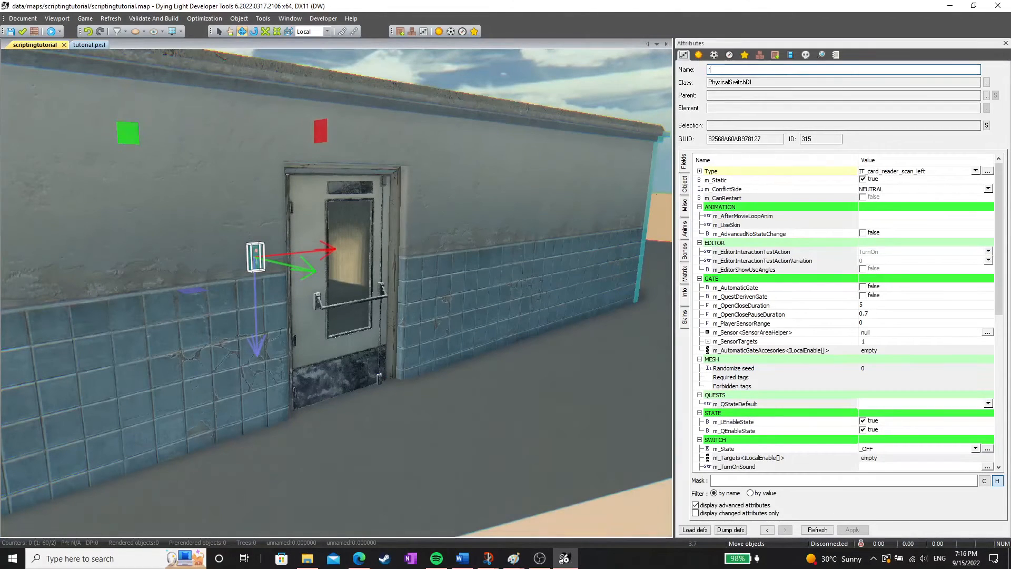
pyautogui.write('reader')
pyautogui.moveTo(514, 170); pyautogui.dragTo(352, 217, button='right')
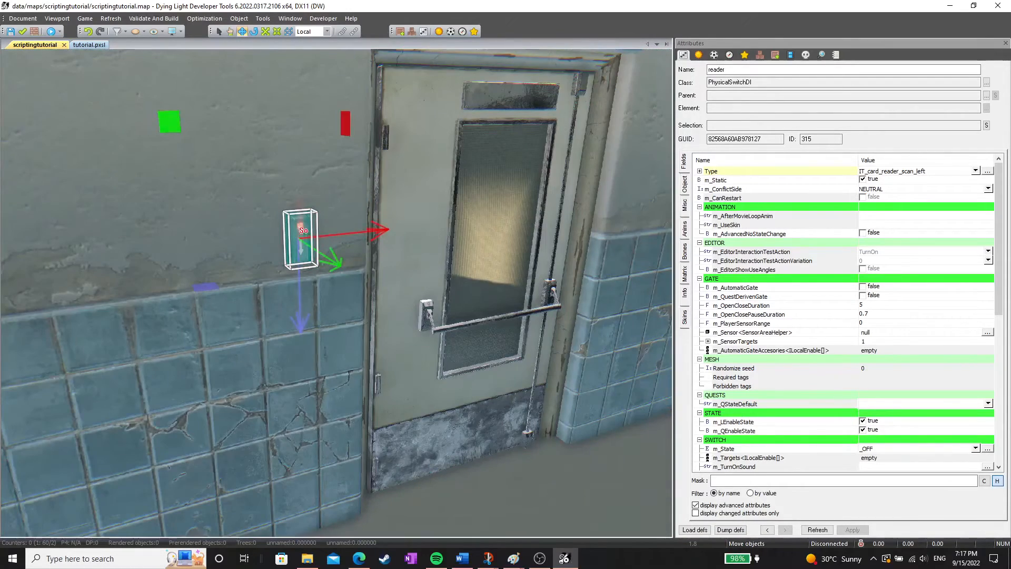
pyautogui.click(309, 242)
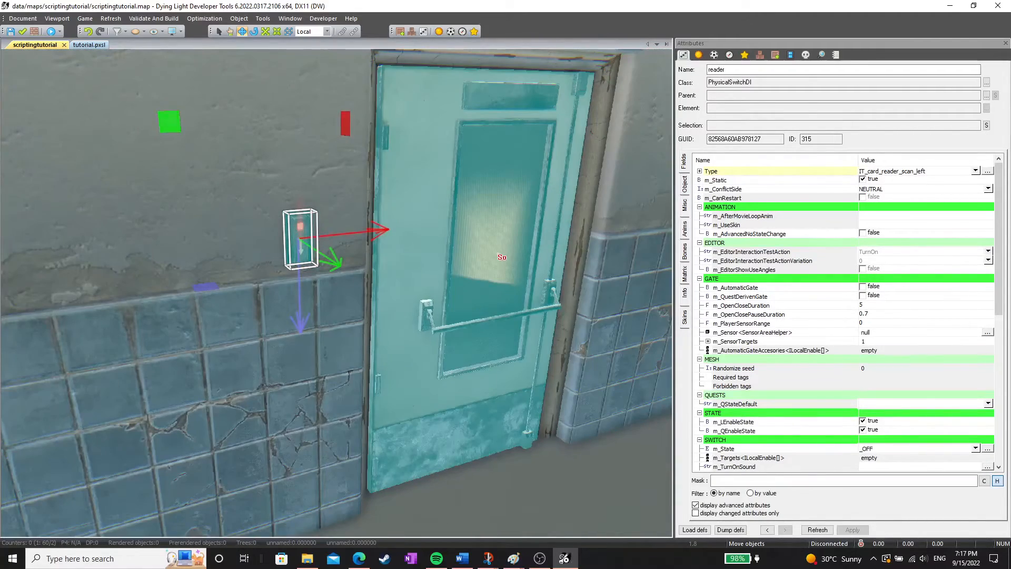
pyautogui.moveTo(502, 257); pyautogui.dragTo(516, 231, button='right')
pyautogui.scroll(-4, 501, 255)
pyautogui.scroll(1, 499, 255)
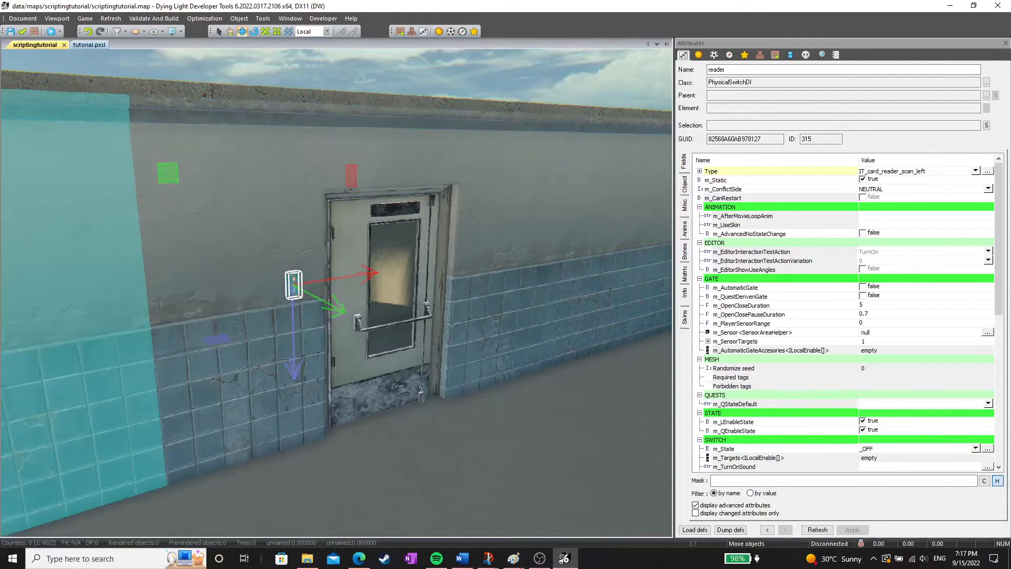
pyautogui.scroll(2, 382, 350)
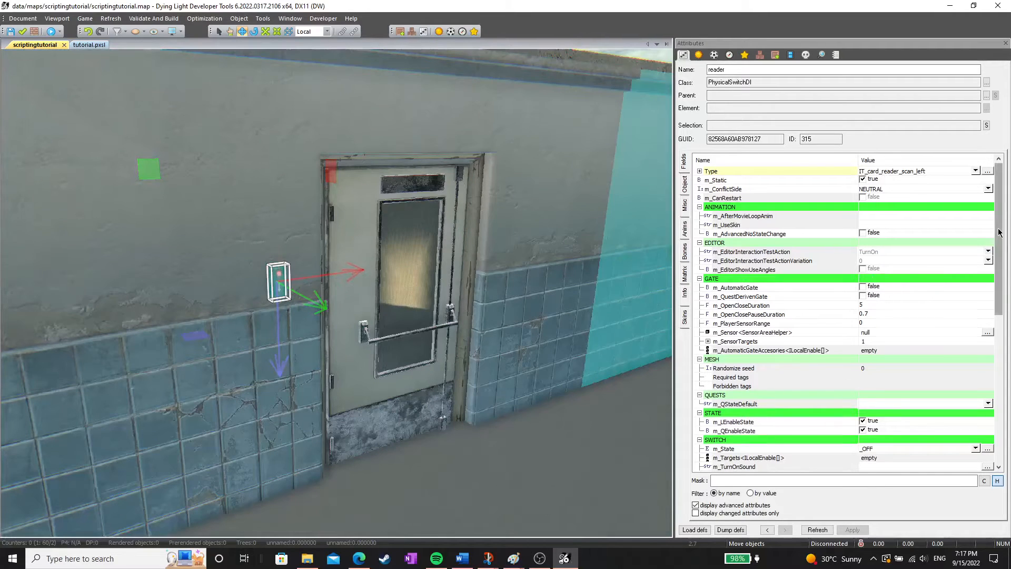
# Set the reader's m_QEnableState to false.
pyautogui.scroll(-5, 999, 237)
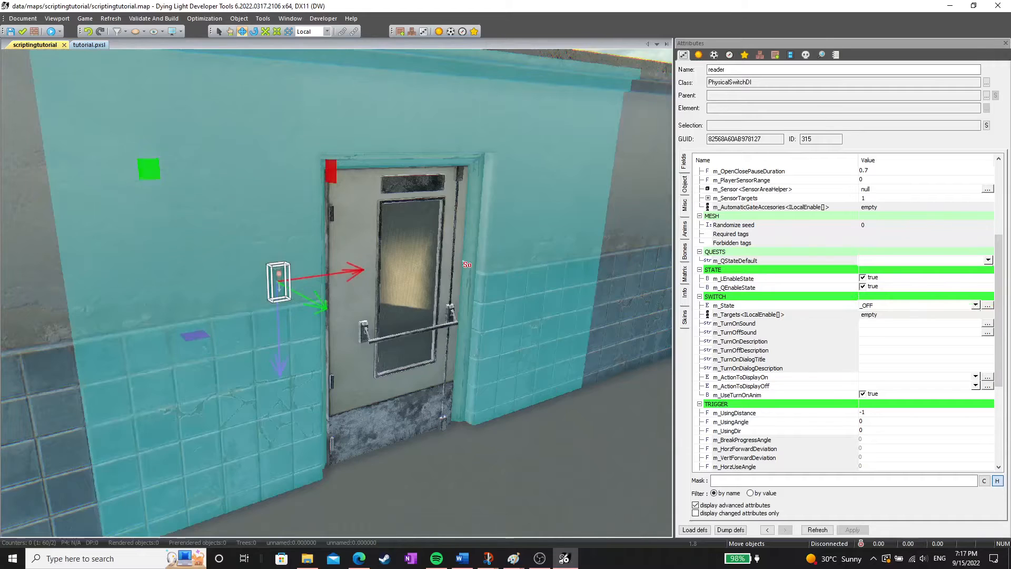
pyautogui.scroll(3, 400, 295)
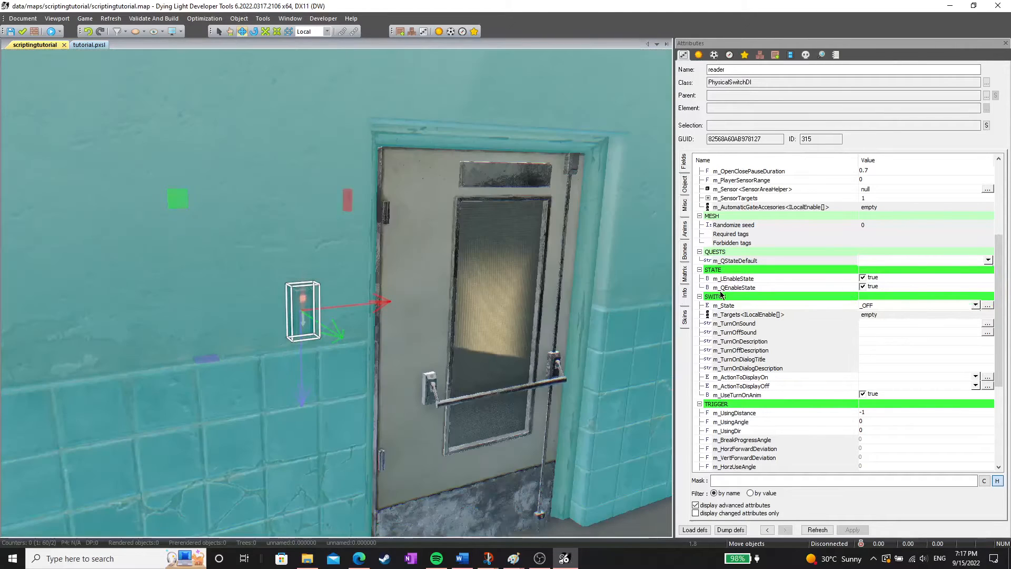
pyautogui.click(863, 286)
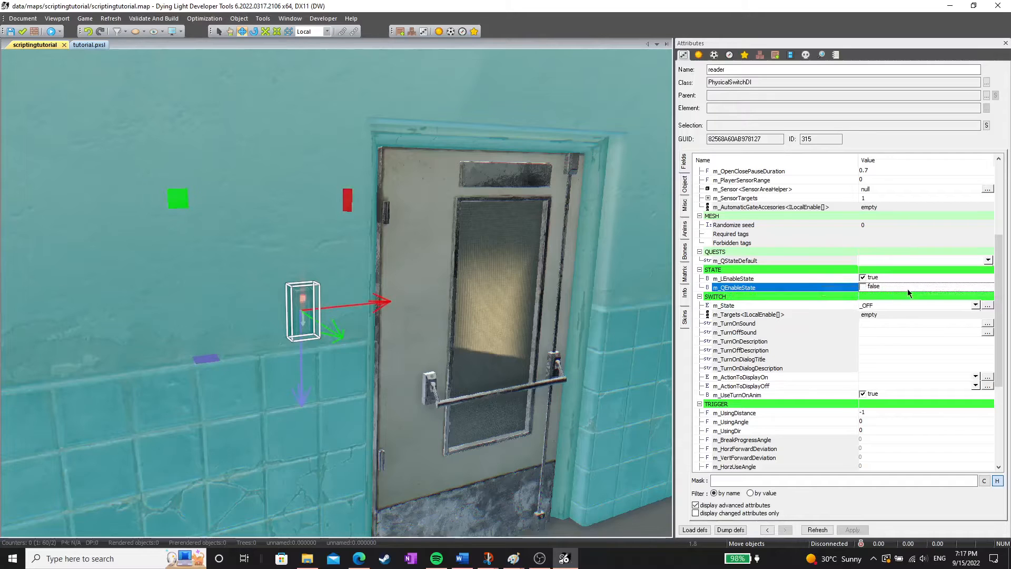
# Add the lab door to the reader's m_Targets list.
pyautogui.moveTo(996, 276); pyautogui.dragTo(996, 333)
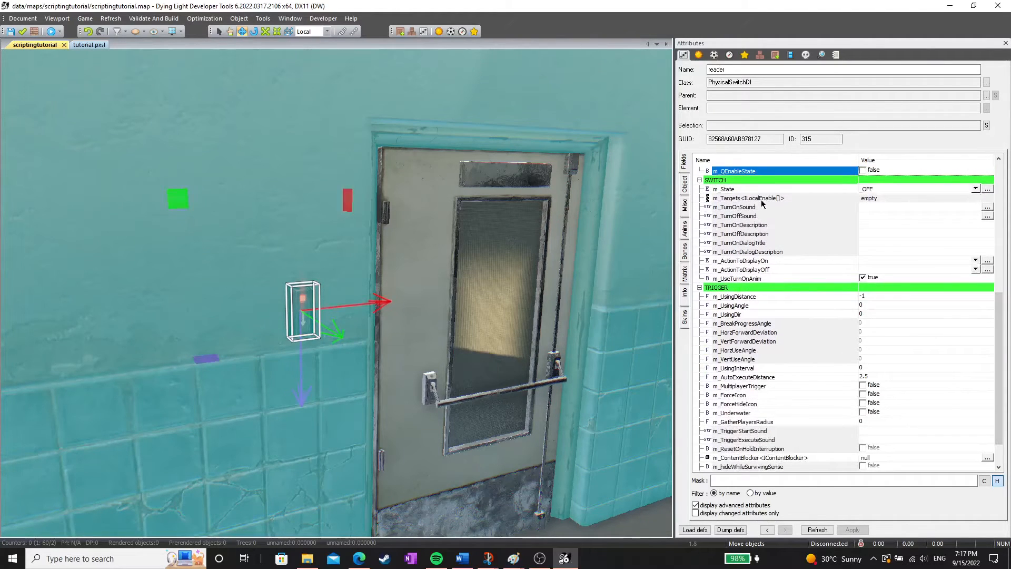
pyautogui.scroll(3, 759, 264)
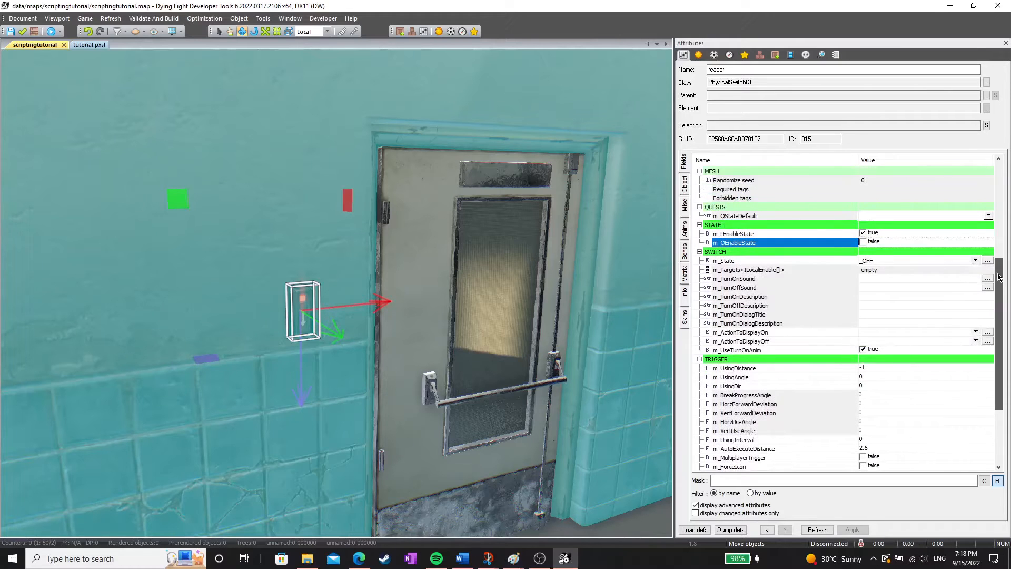
pyautogui.click(753, 270)
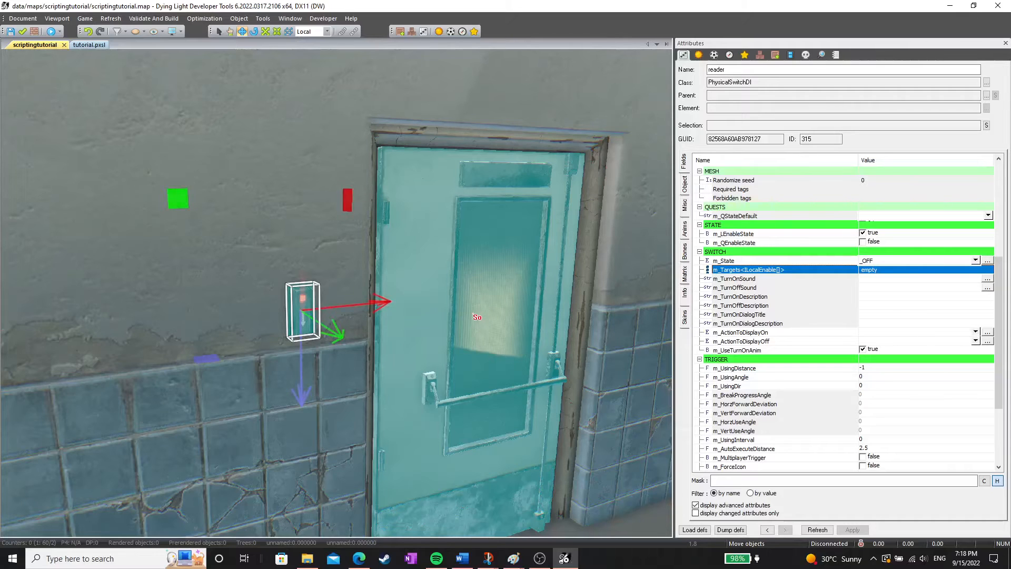
pyautogui.rightClick(473, 313)
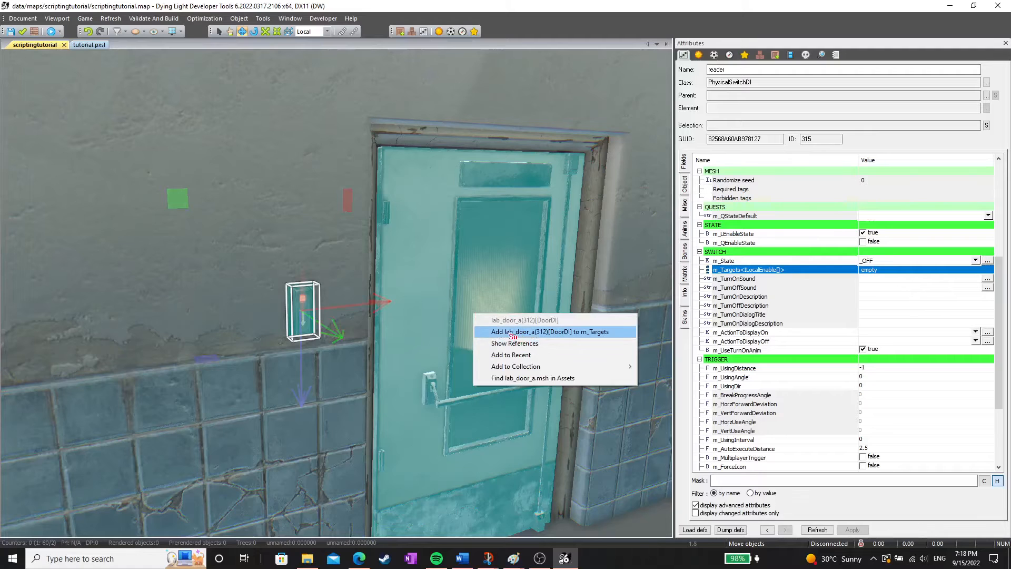
pyautogui.click(579, 331)
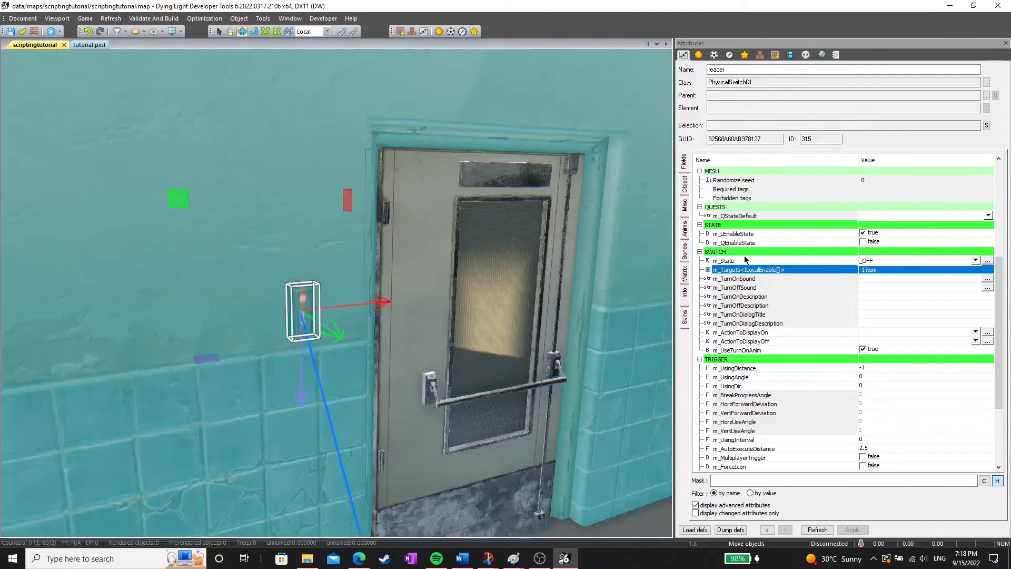
# Expand the reader's m_Targets list and check which door it is linked to.
pyautogui.click(708, 269)
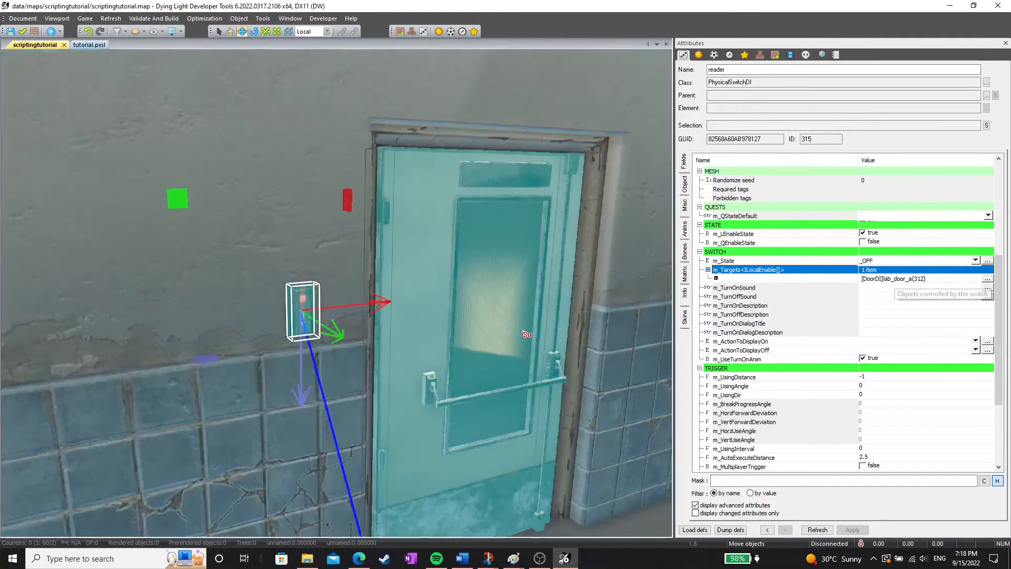
pyautogui.scroll(-3, 516, 334)
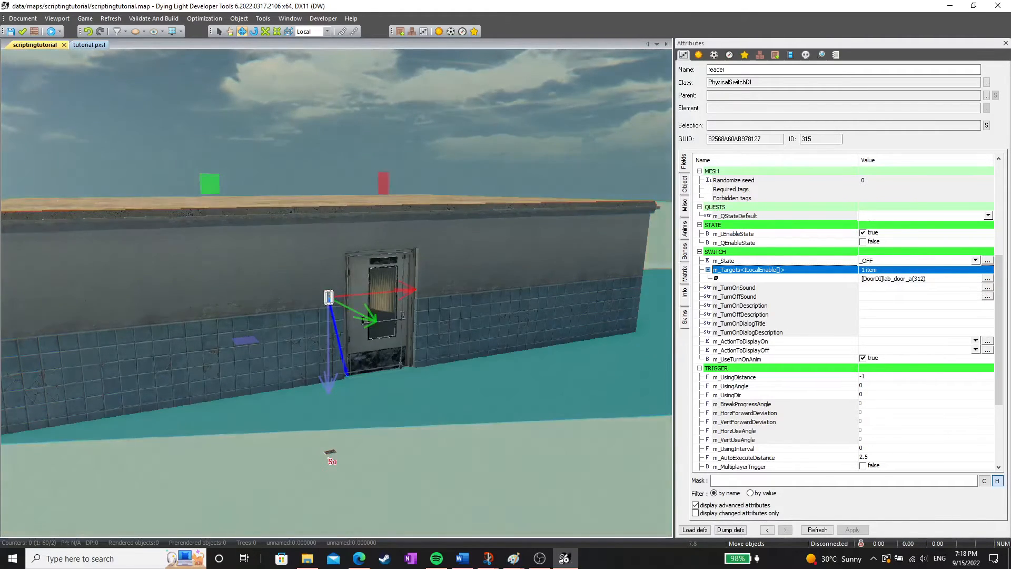
pyautogui.scroll(3, 320, 292)
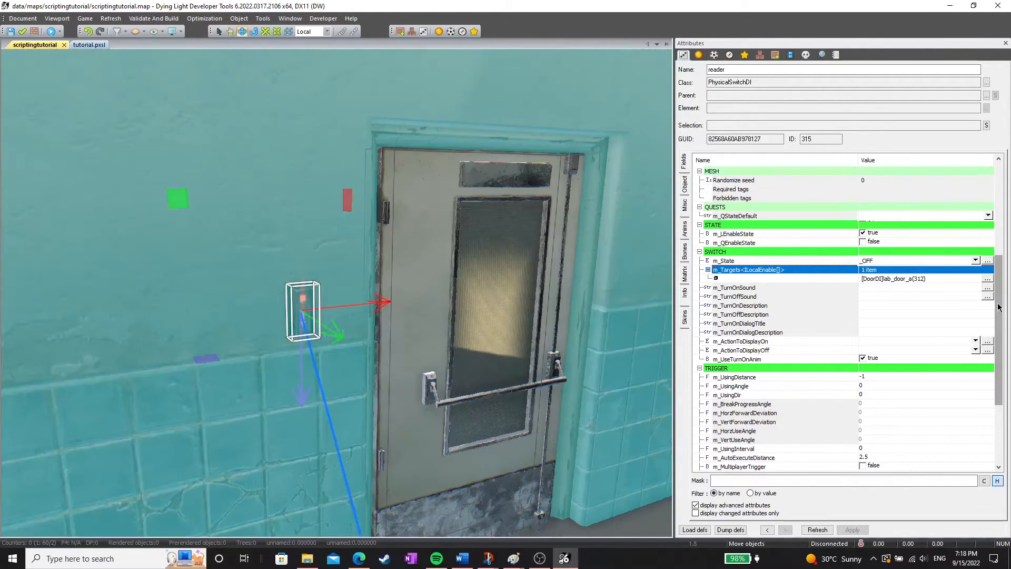
pyautogui.moveTo(999, 292); pyautogui.dragTo(1007, 222)
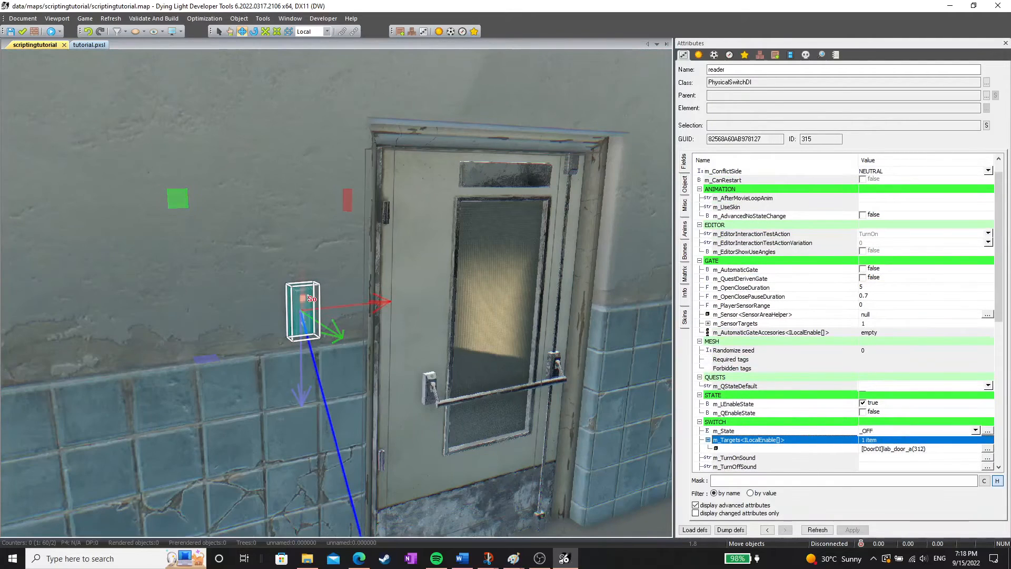
# Set the Behaviour of the lab door beside the card reader to Closed.
pyautogui.click(308, 296)
pyautogui.click(440, 290)
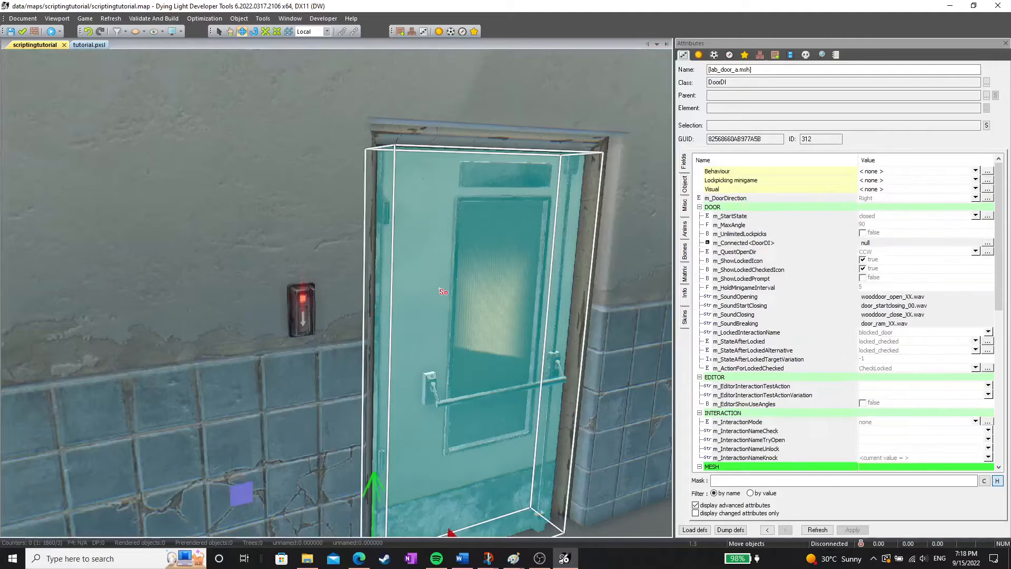
pyautogui.moveTo(441, 289); pyautogui.dragTo(459, 276, button='right')
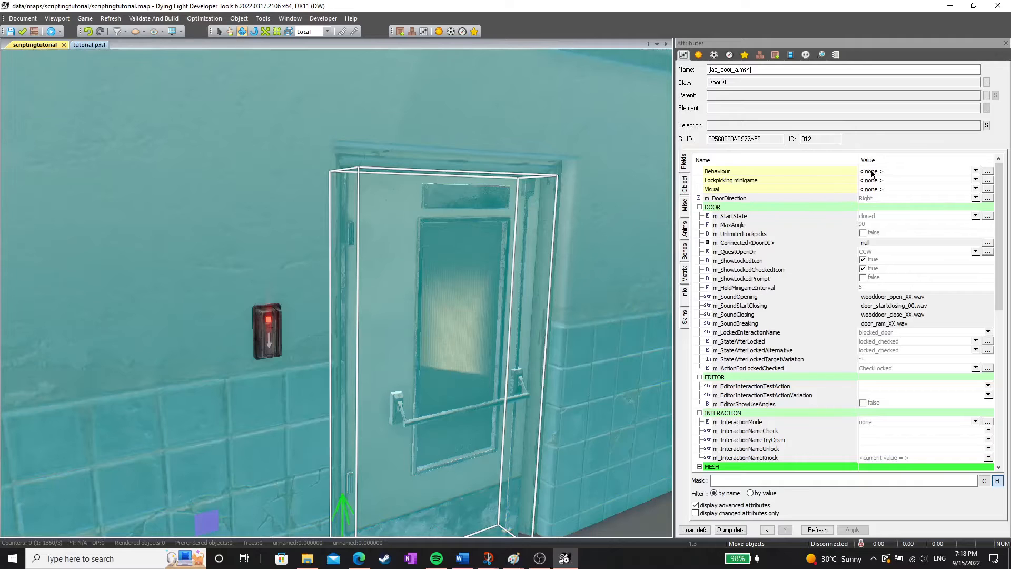
pyautogui.click(872, 174)
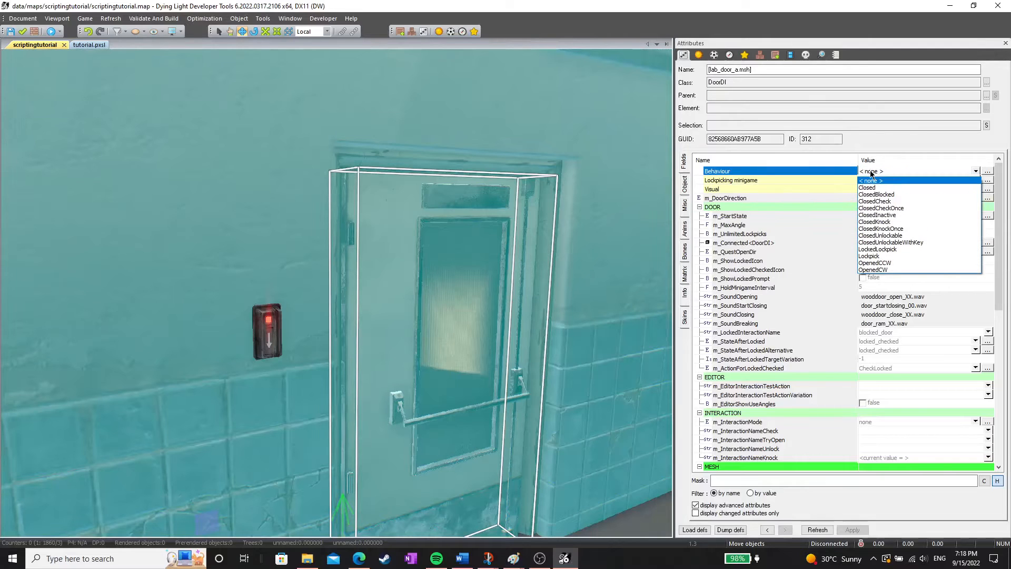
pyautogui.click(873, 186)
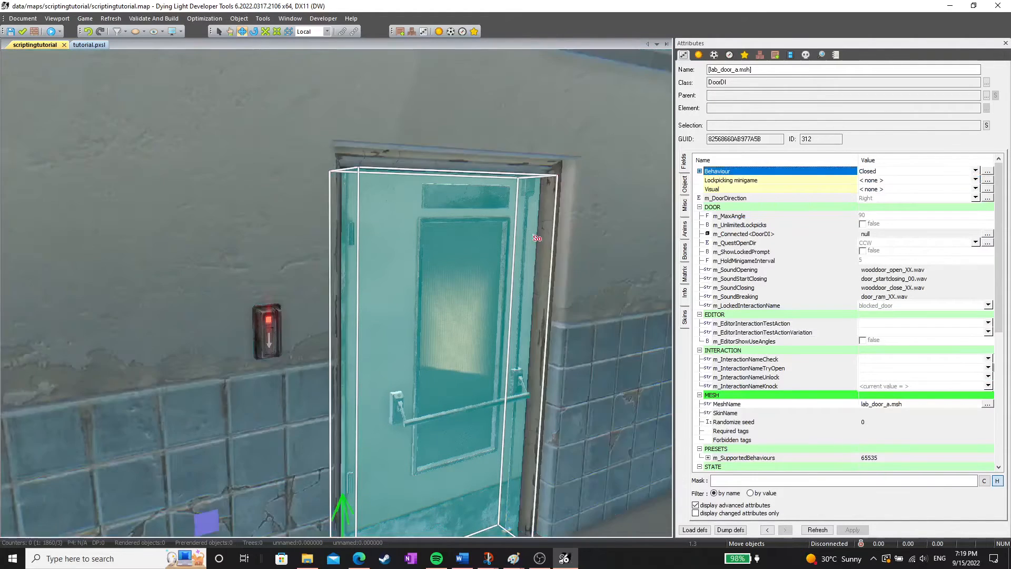
# Set the lab door's m_LEnableState to false.
pyautogui.moveTo(542, 218)
pyautogui.mouseDown(button='right')
pyautogui.moveTo(512, 230)
pyautogui.moveTo(535, 233)
pyautogui.mouseUp(button='right')
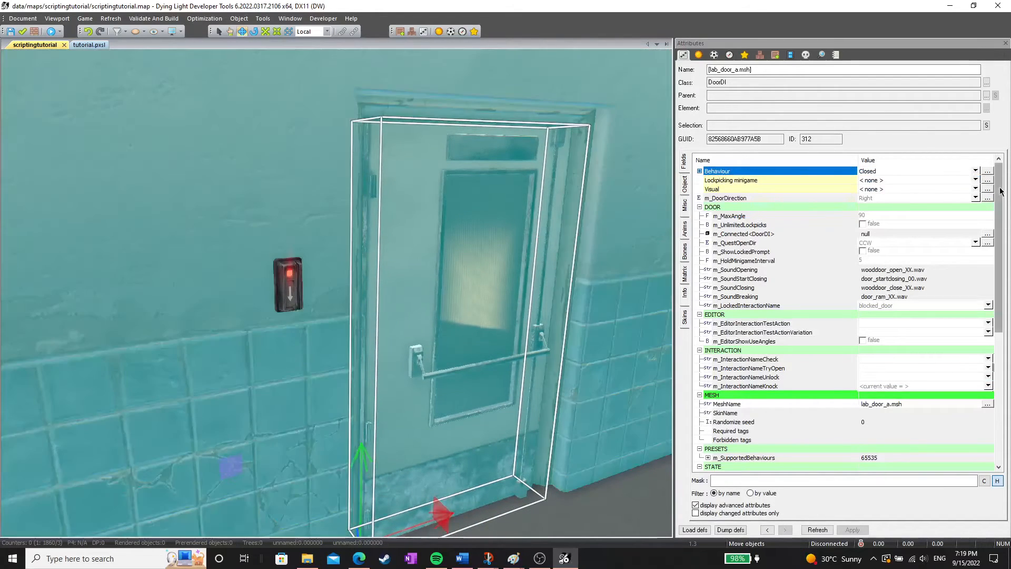
pyautogui.moveTo(999, 201); pyautogui.dragTo(996, 316)
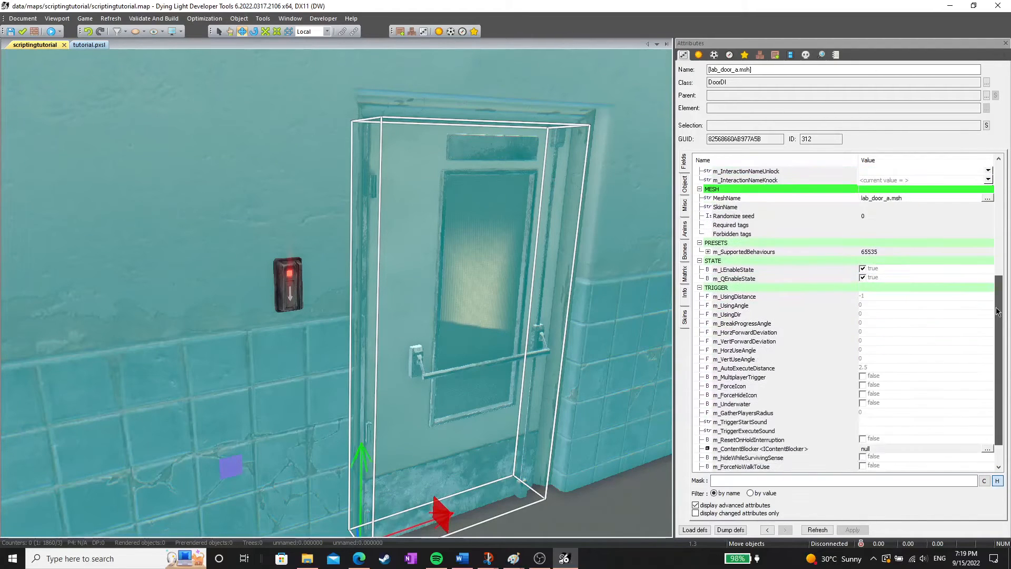
pyautogui.click(863, 269)
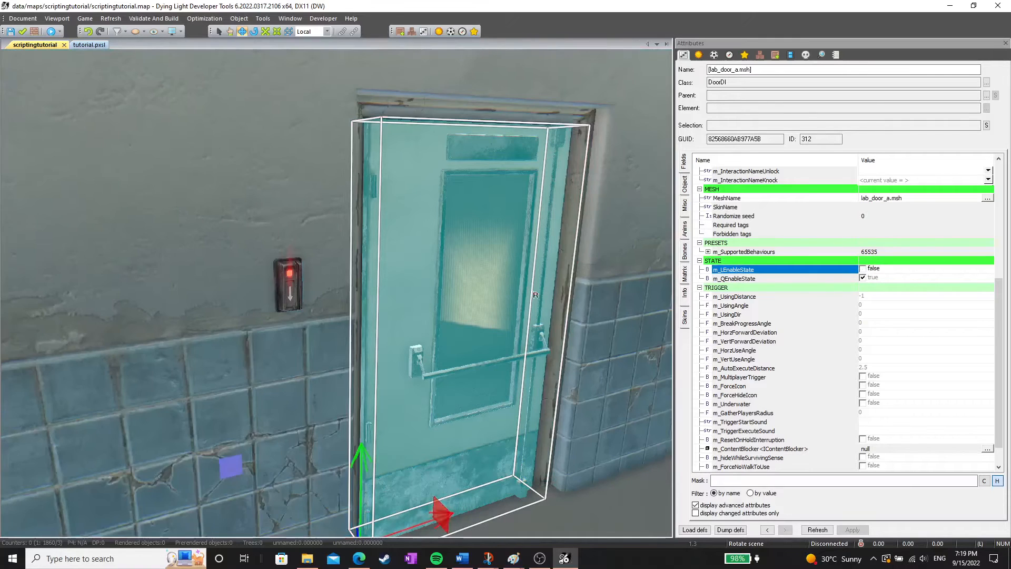
pyautogui.moveTo(536, 295); pyautogui.dragTo(538, 292, button='right')
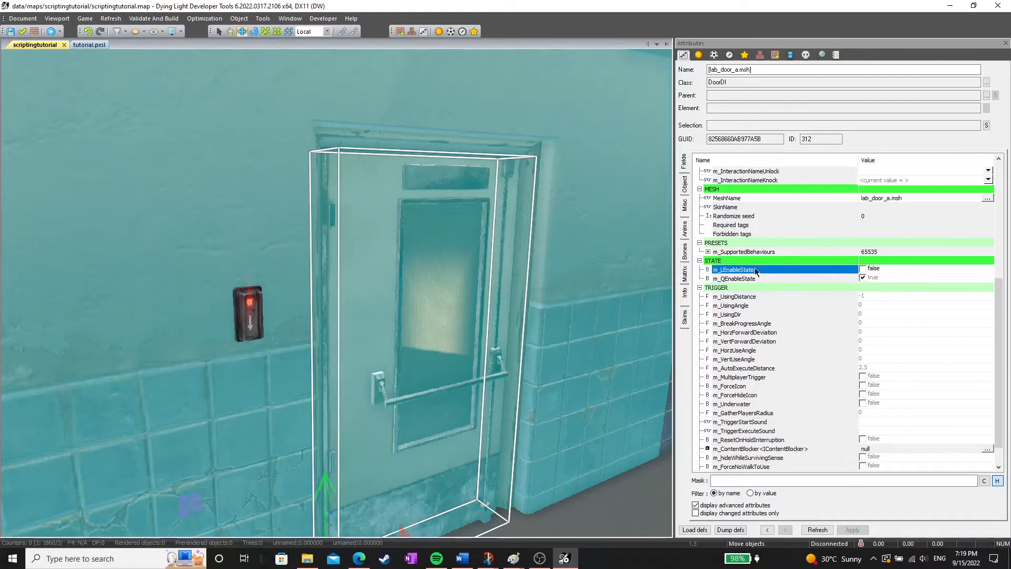
pyautogui.moveTo(737, 272)
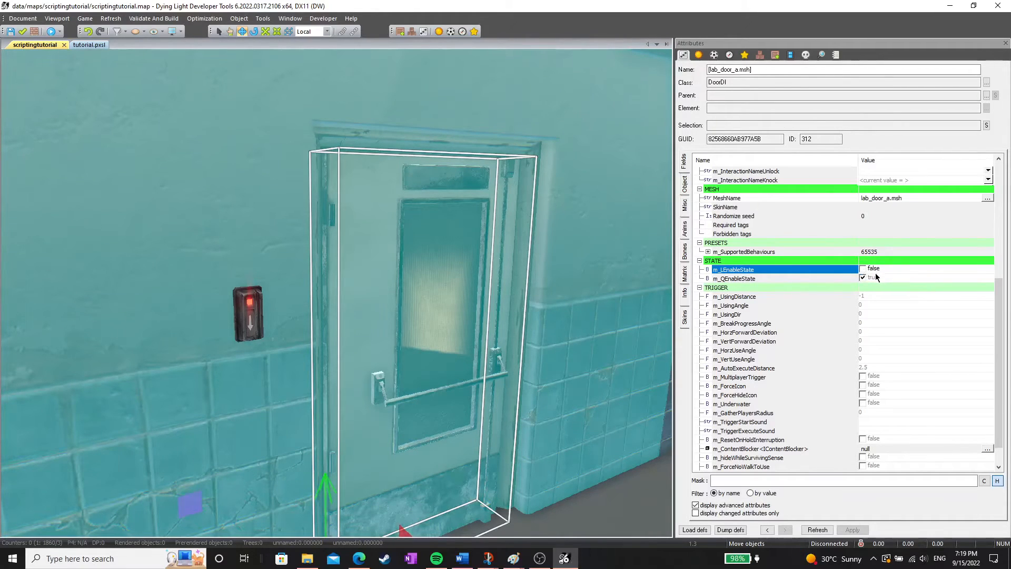
# Deselect the door, open the tutorial quest's script from Quest Assist and review its QuestsDefinitions and quest lines.
pyautogui.scroll(-6, 370, 190)
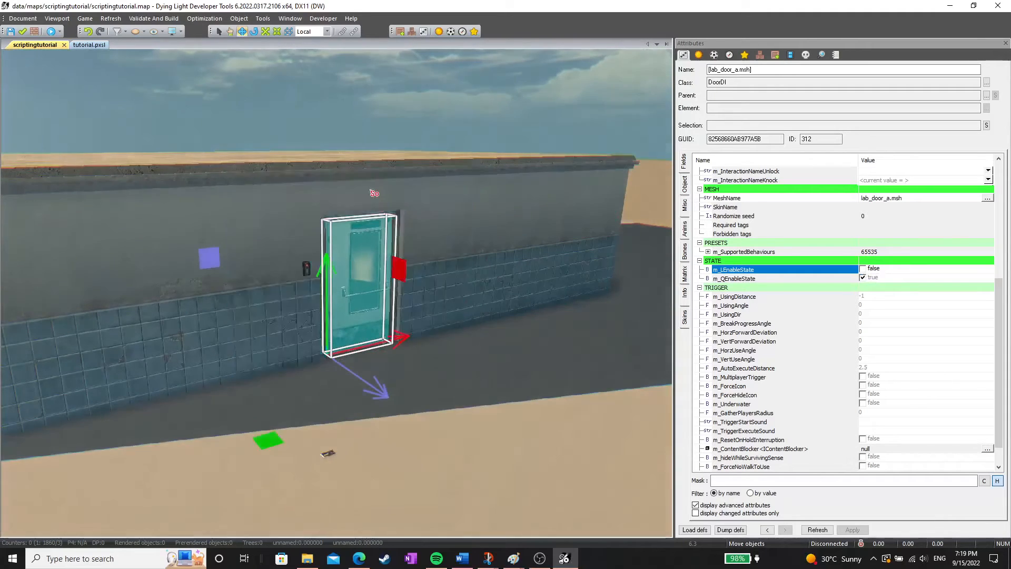
pyautogui.click(370, 191)
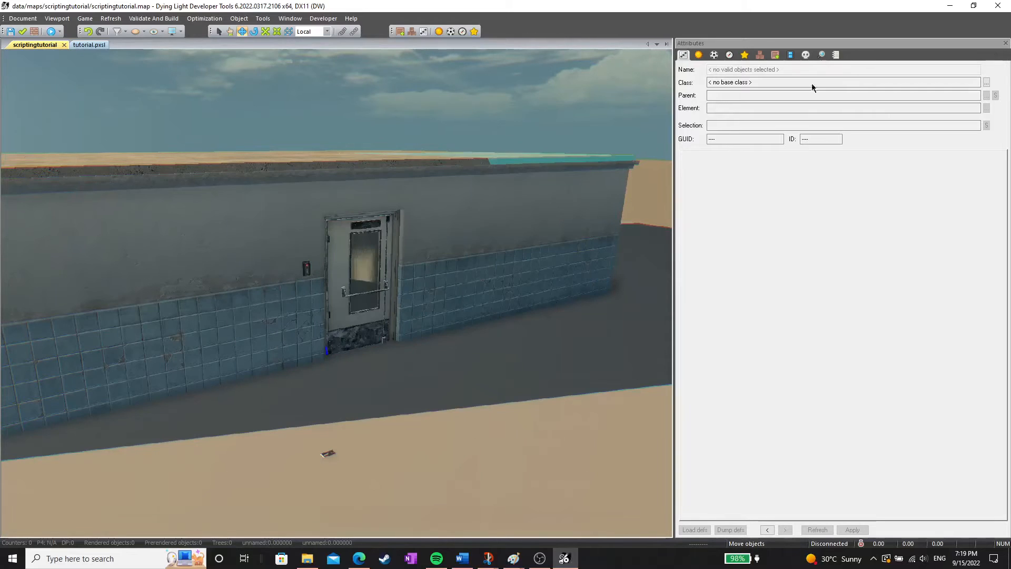
pyautogui.click(744, 55)
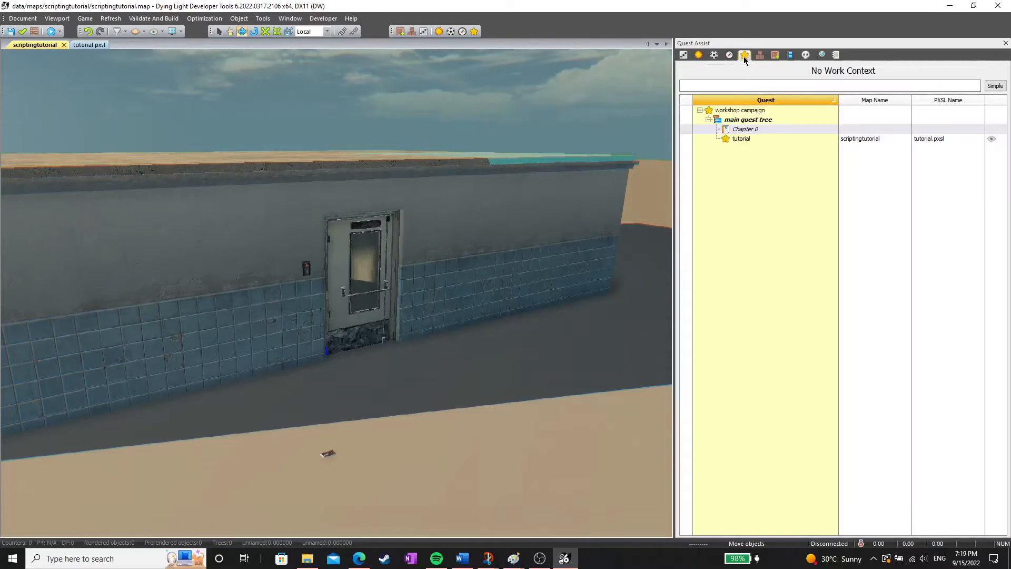
pyautogui.doubleClick(743, 139)
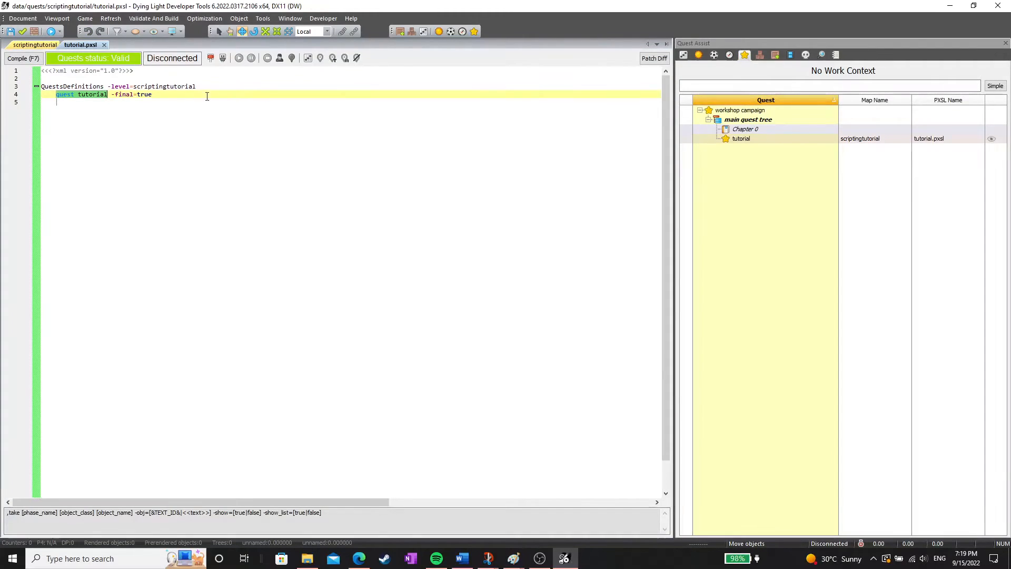
pyautogui.click(198, 96)
pyautogui.keyDown('shift'); pyautogui.click(27, 86); pyautogui.keyUp('shift')
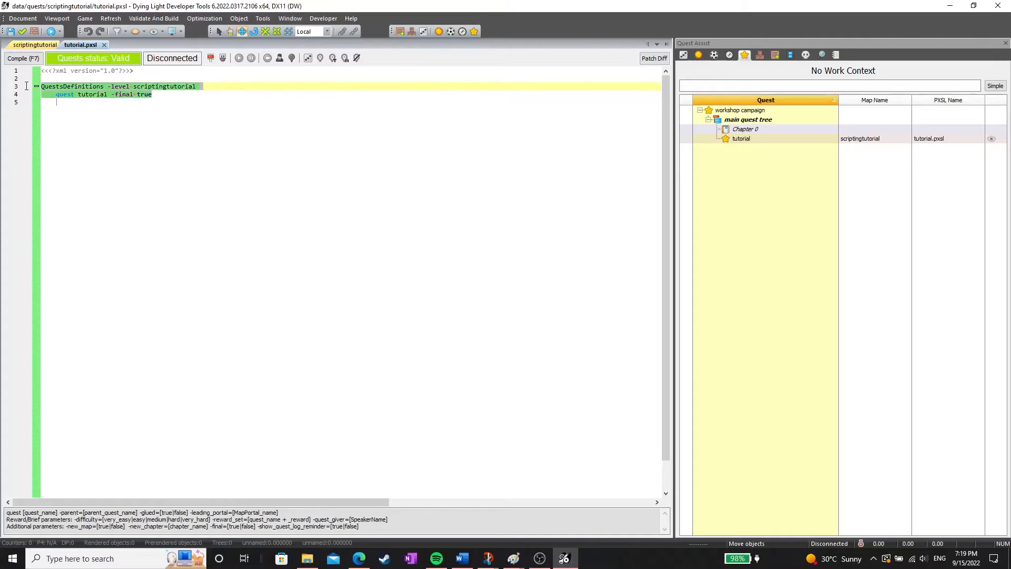
pyautogui.click(157, 88)
pyautogui.moveTo(153, 95); pyautogui.dragTo(56, 95)
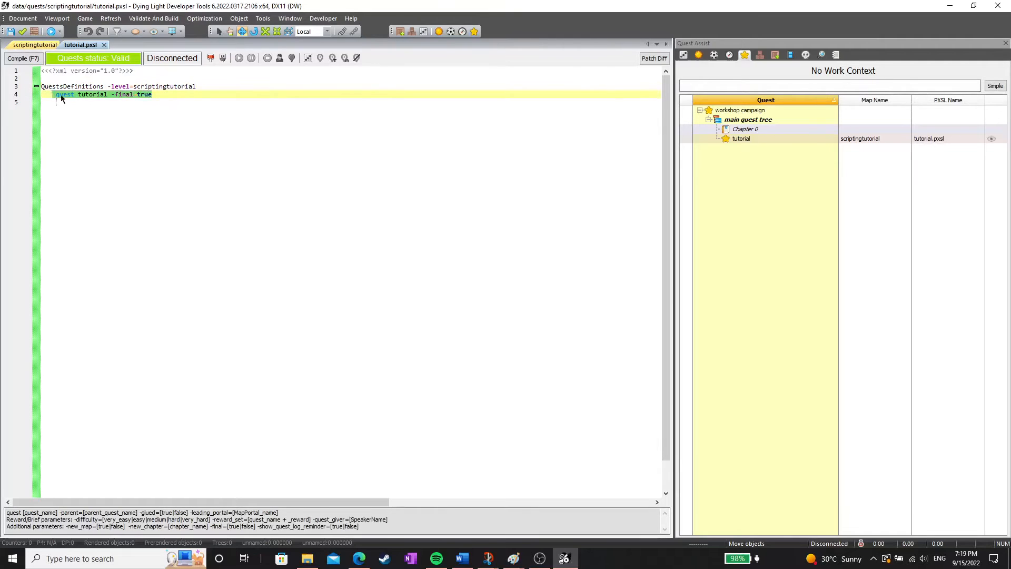
pyautogui.click(141, 88)
# Add the phase ",take _ QuestInventoryItemDI card" below the quest tutorial line, indented one level deeper.
pyautogui.click(167, 95)
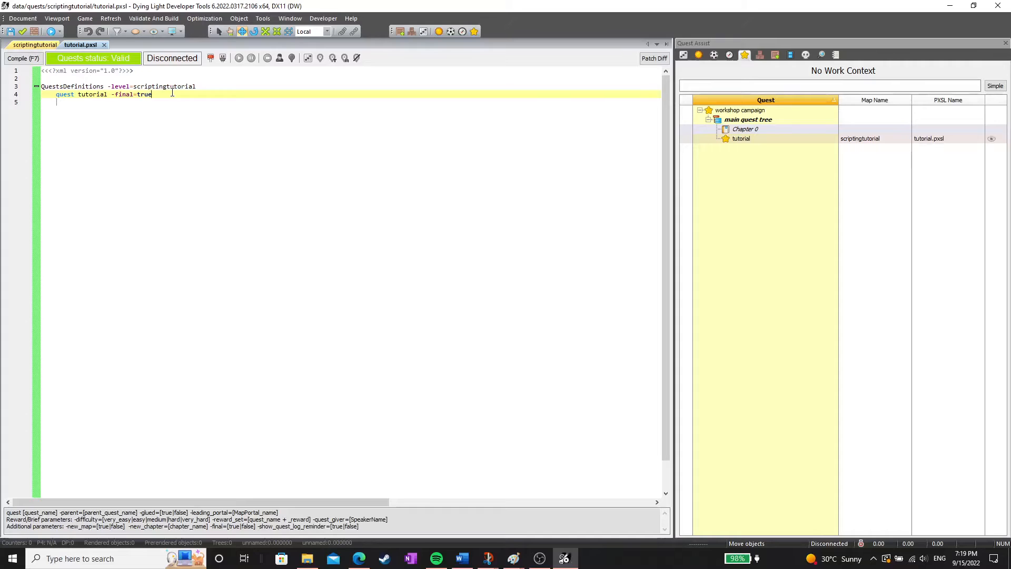
pyautogui.press('Return')
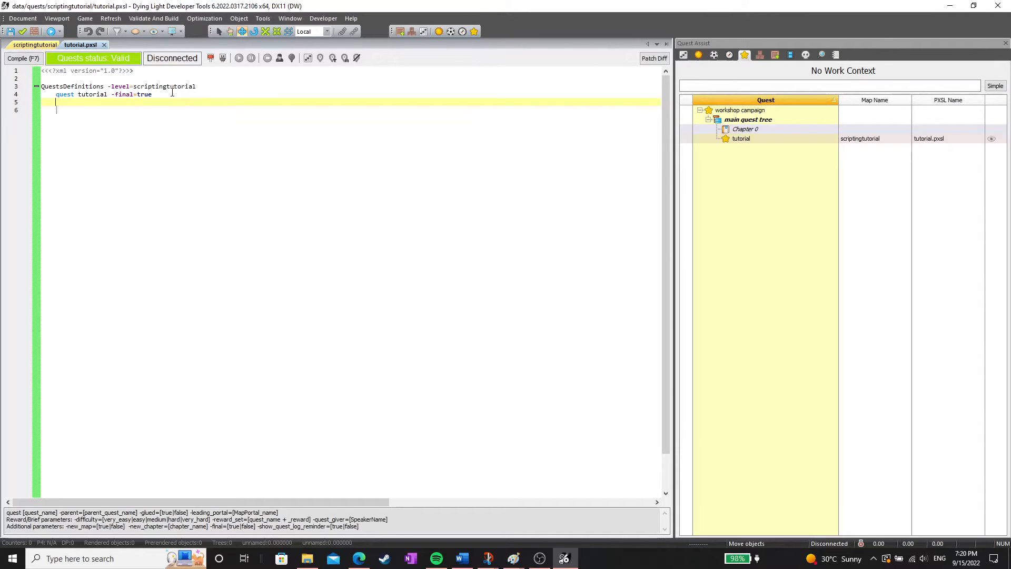
pyautogui.write(',tak')
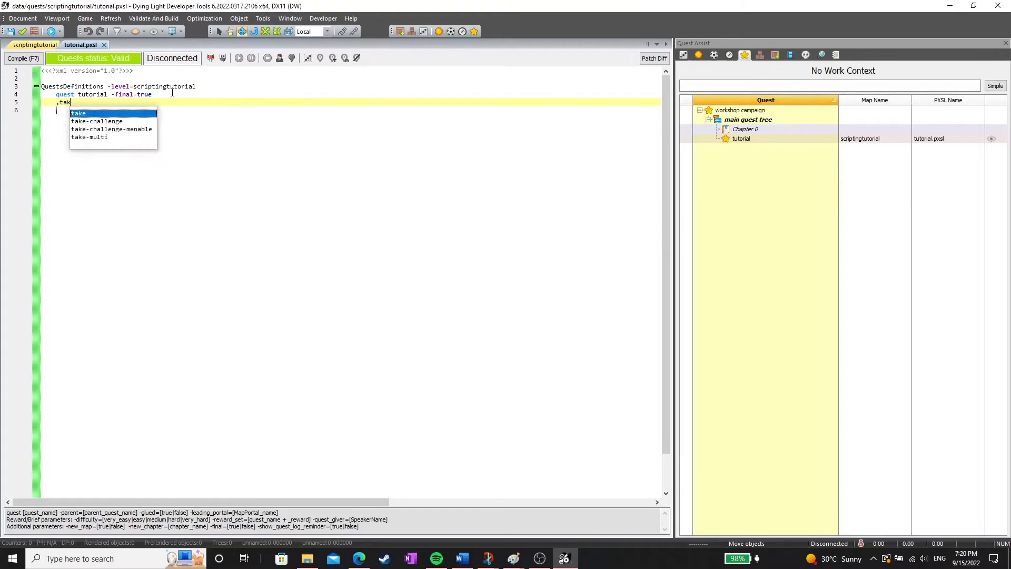
pyautogui.write('e _ ')
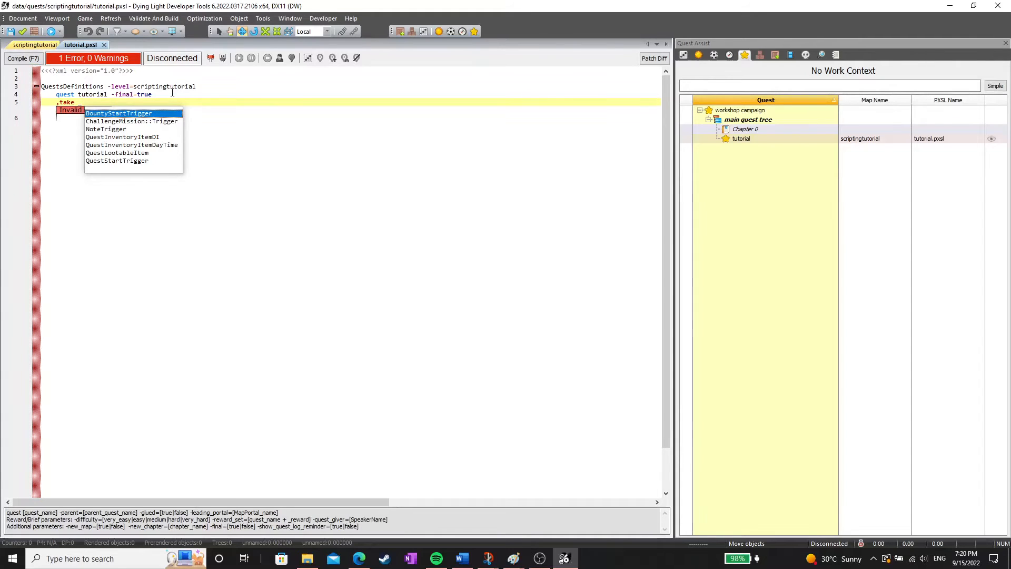
pyautogui.write('ques')
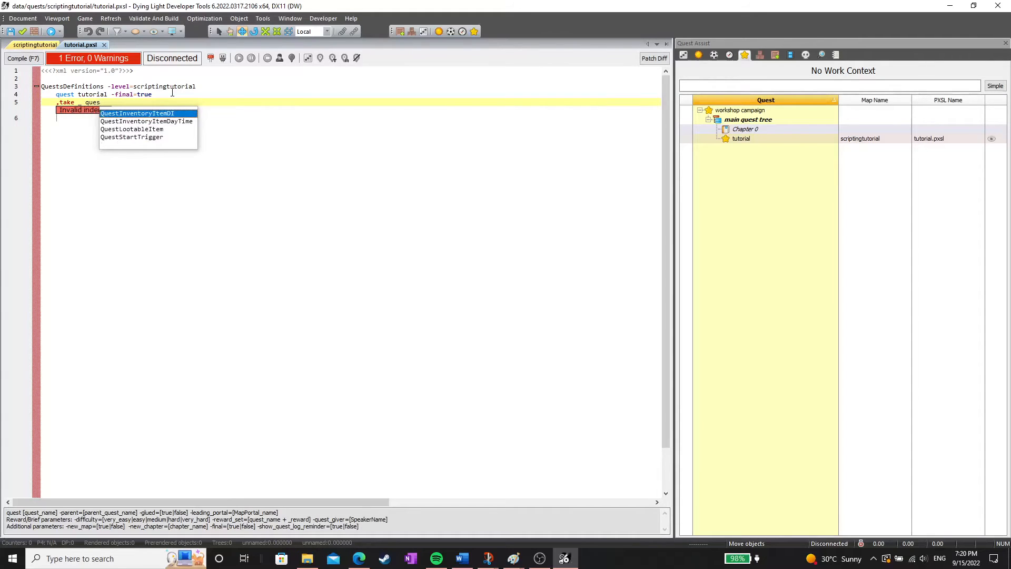
pyautogui.press('Return')
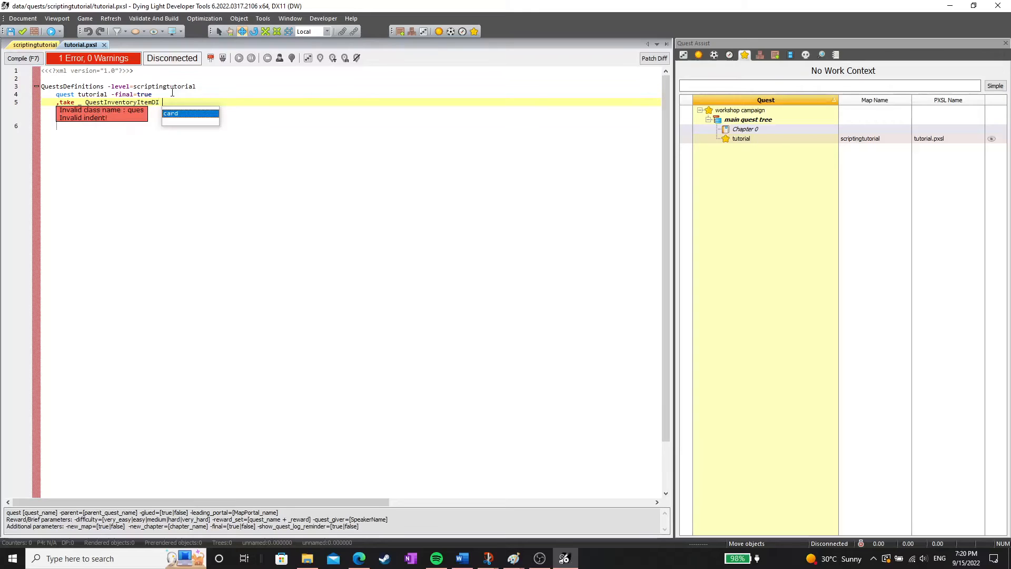
pyautogui.press('Return')
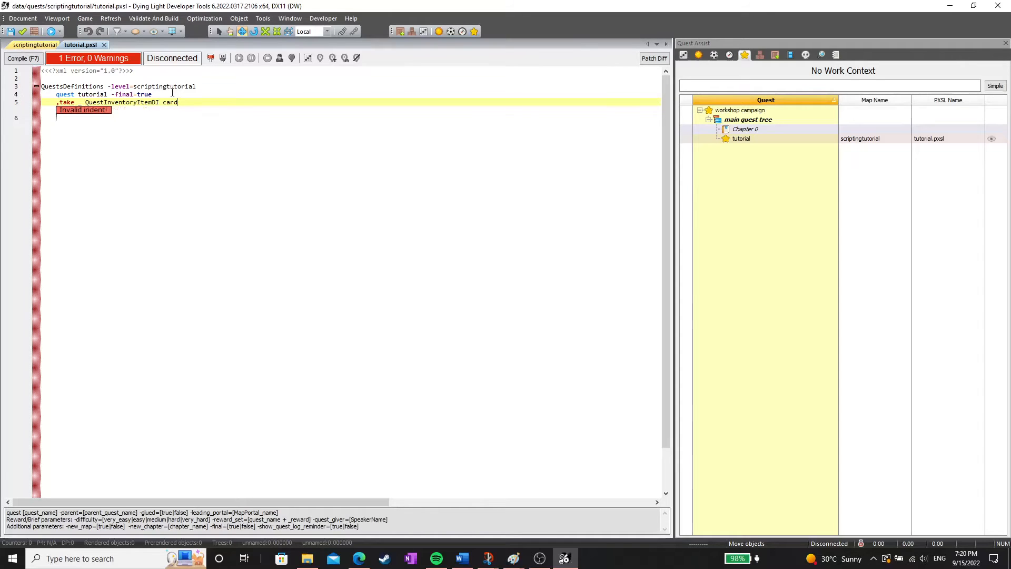
pyautogui.press('Home')
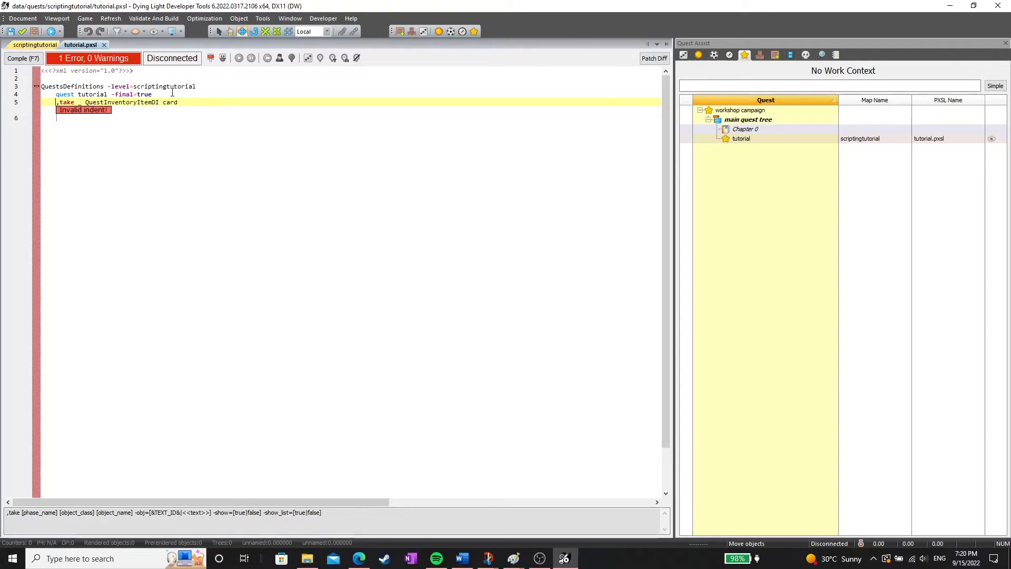
pyautogui.press('Tab')
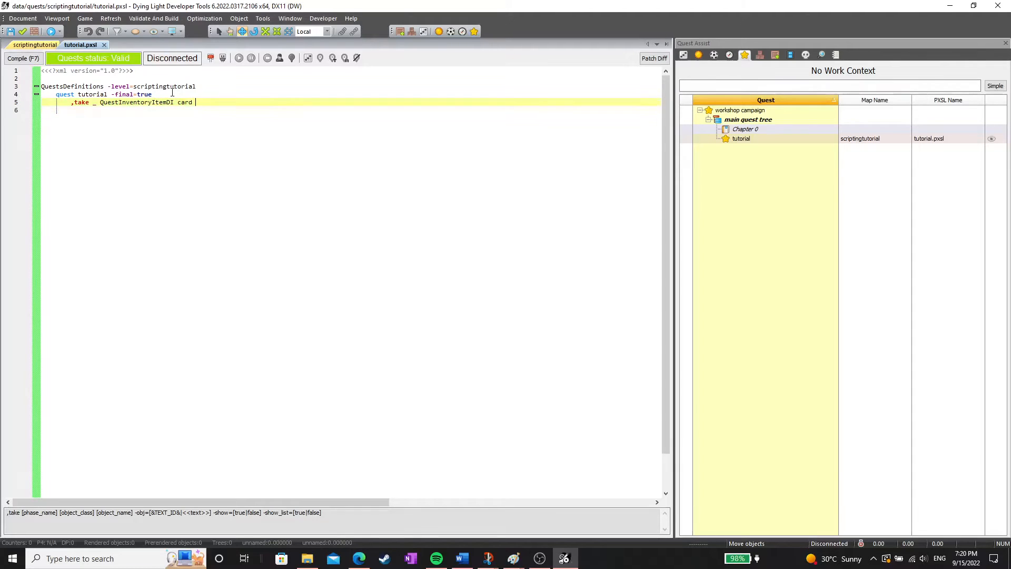
# Give the take phase an -obj parameter with the objective text "<< get card key>>".
pyautogui.write('-obj')
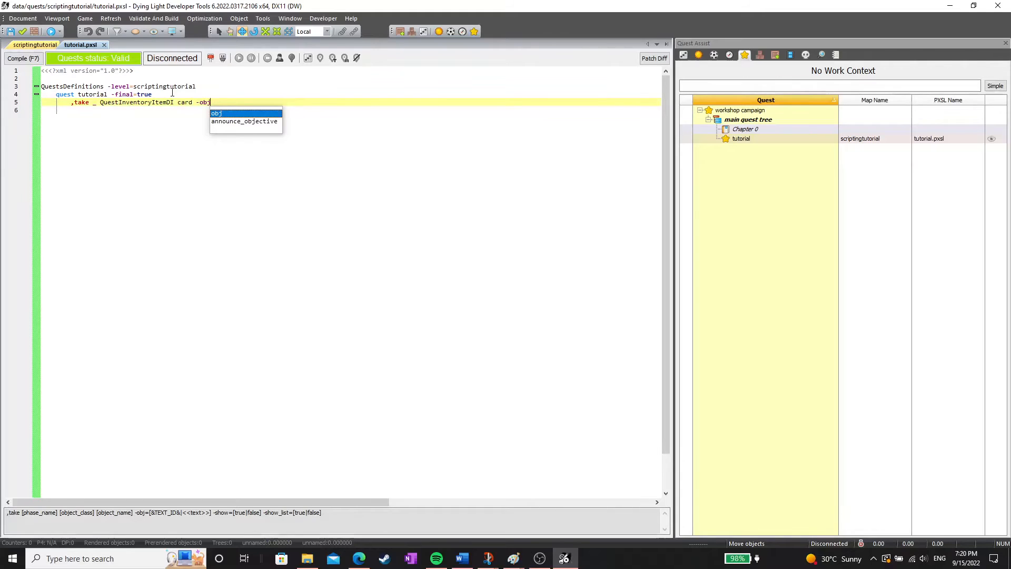
pyautogui.press('Escape')
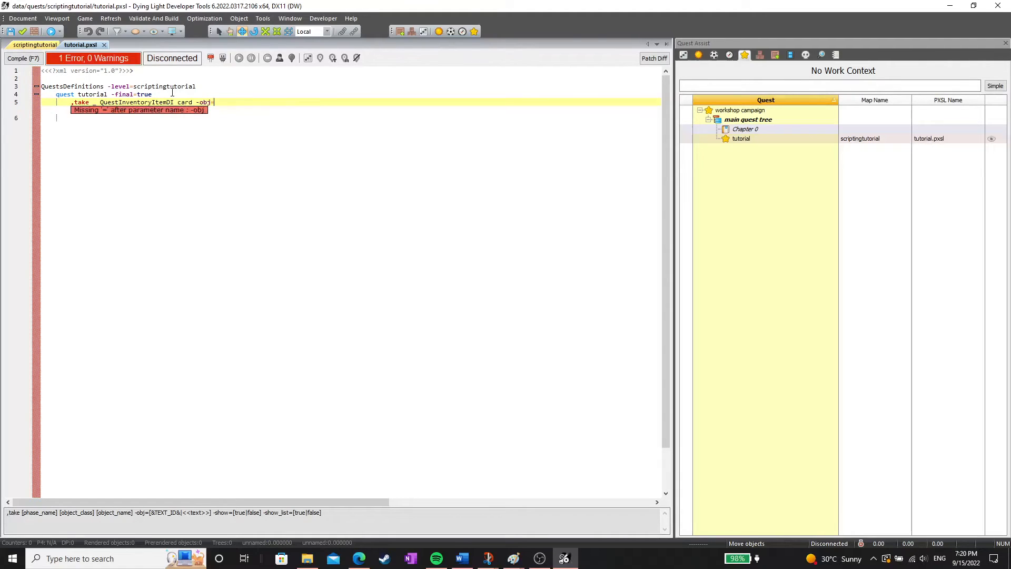
pyautogui.write('=<< get')
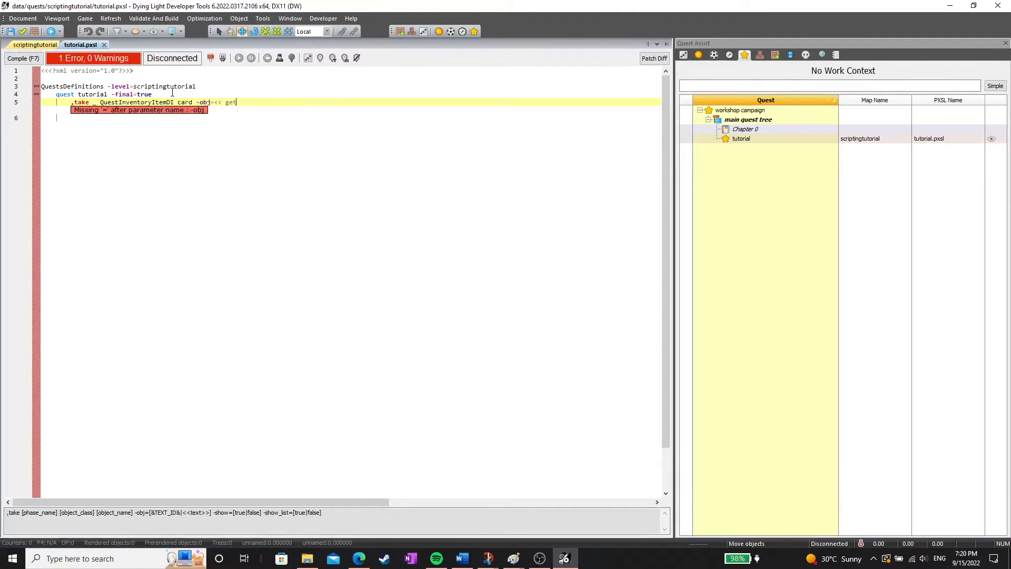
pyautogui.write(' car')
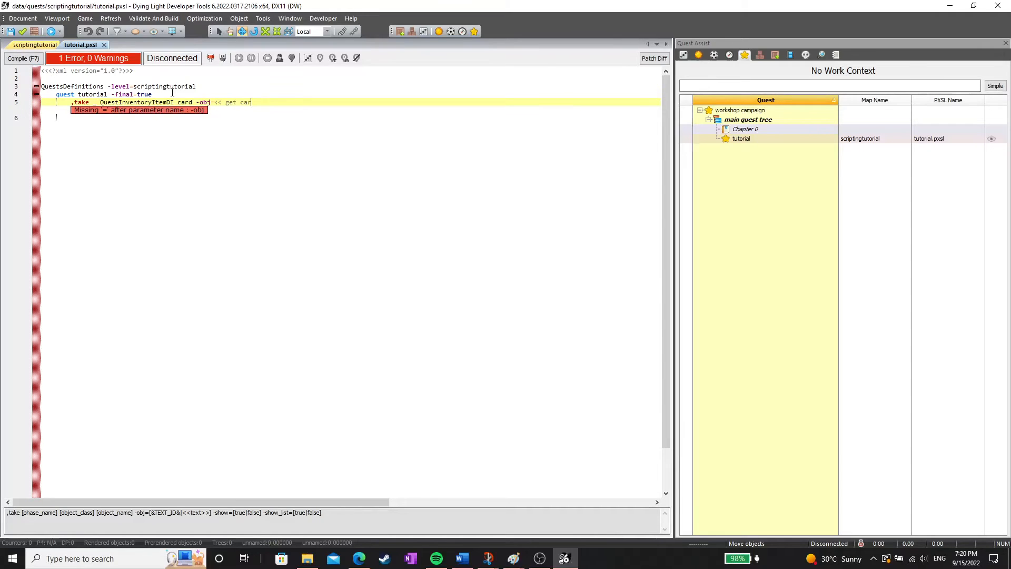
pyautogui.write('d key>>')
# Add the phase ",enable _ PhysicalSwitchDI reader" on a new line below the take phase.
pyautogui.press('Return')
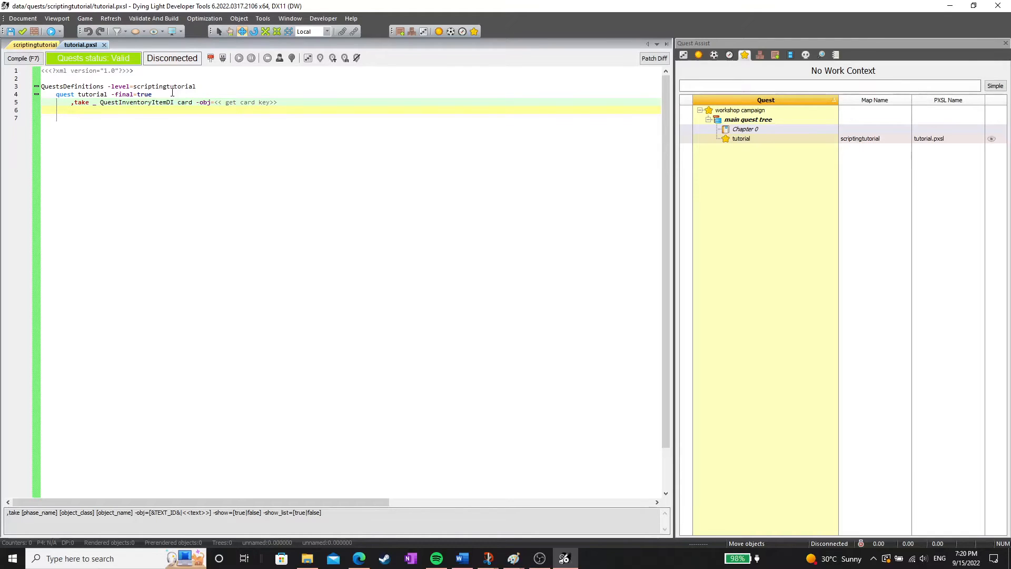
pyautogui.write(',')
pyautogui.write('enbal')
pyautogui.press('BackSpace')
pyautogui.press('BackSpace')
pyautogui.press('BackSpace')
pyautogui.write('a')
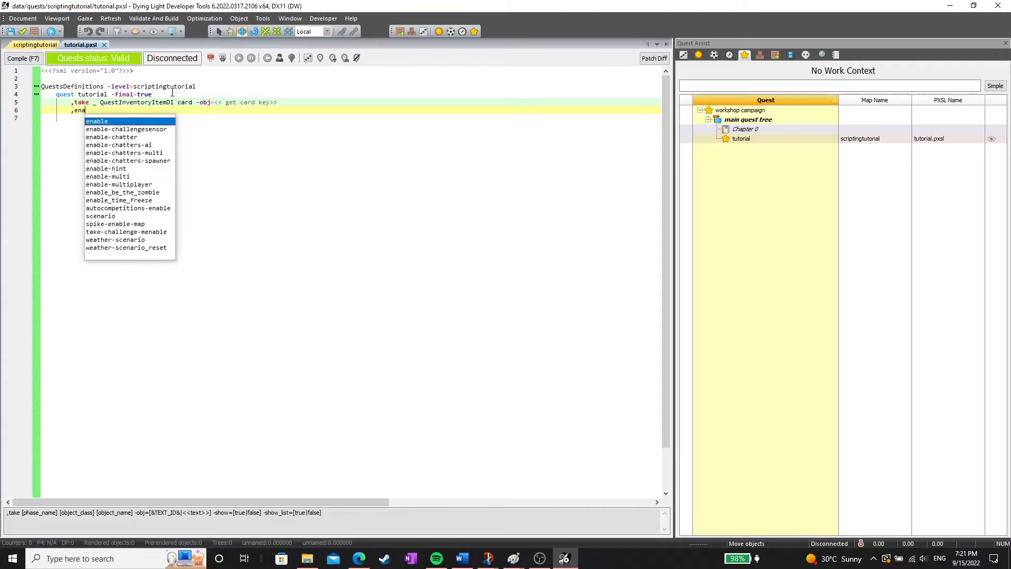
pyautogui.write('ble _')
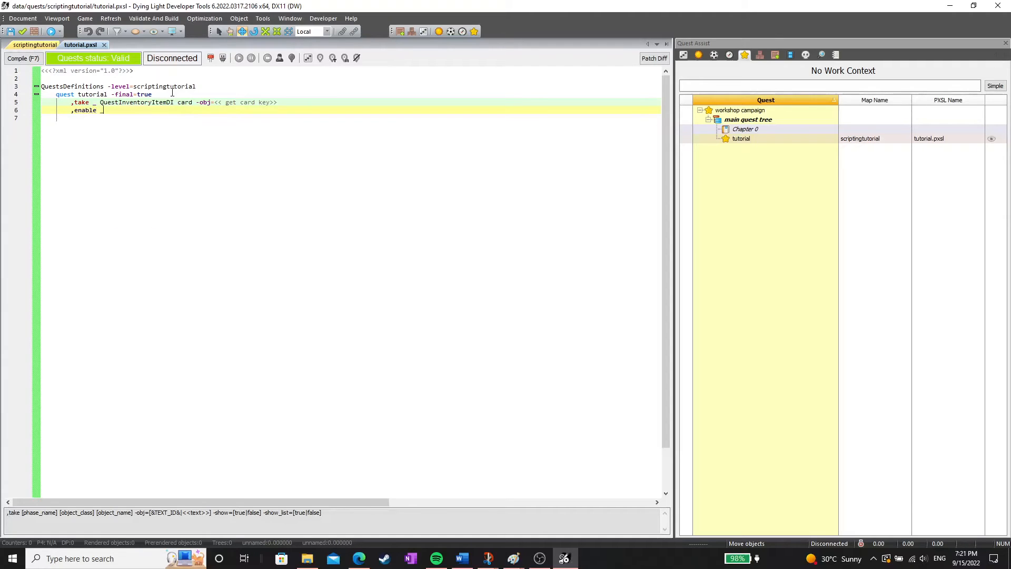
pyautogui.write(' phy')
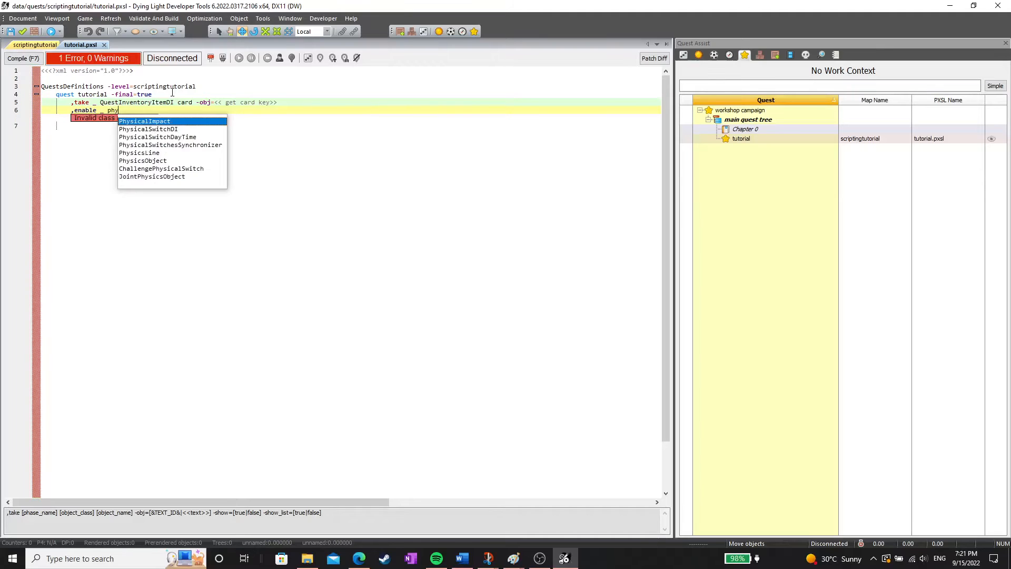
pyautogui.press('Down')
pyautogui.press('Return')
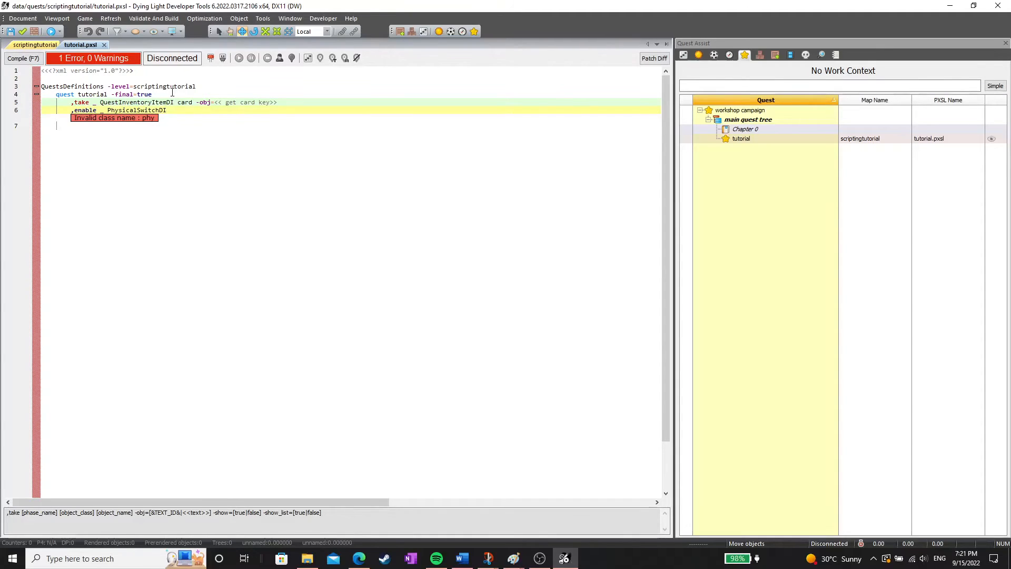
pyautogui.press('Return')
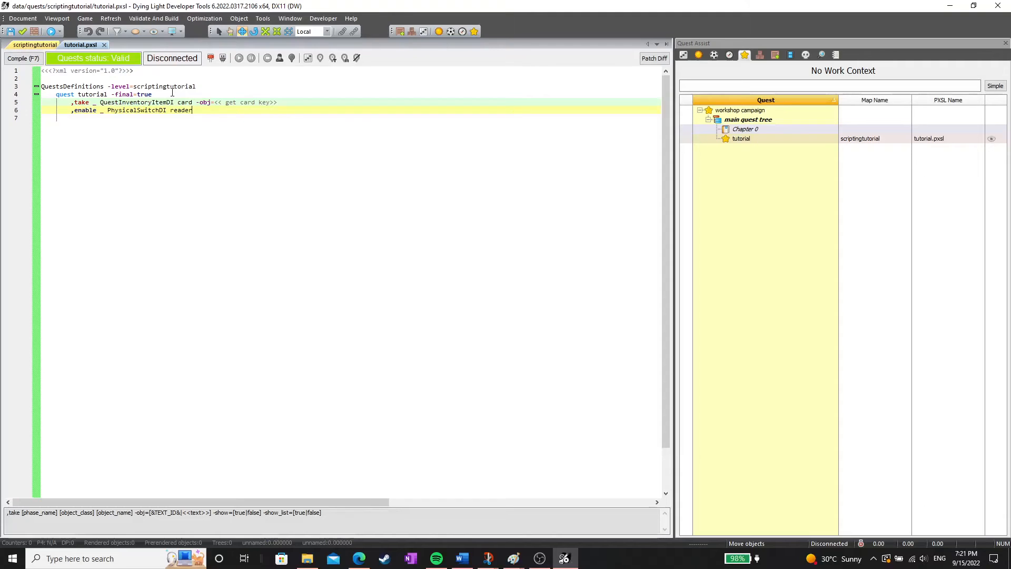
# Add the phase ",wait _ 100" below the enable phase and review the take and enable lines.
pyautogui.press('Return')
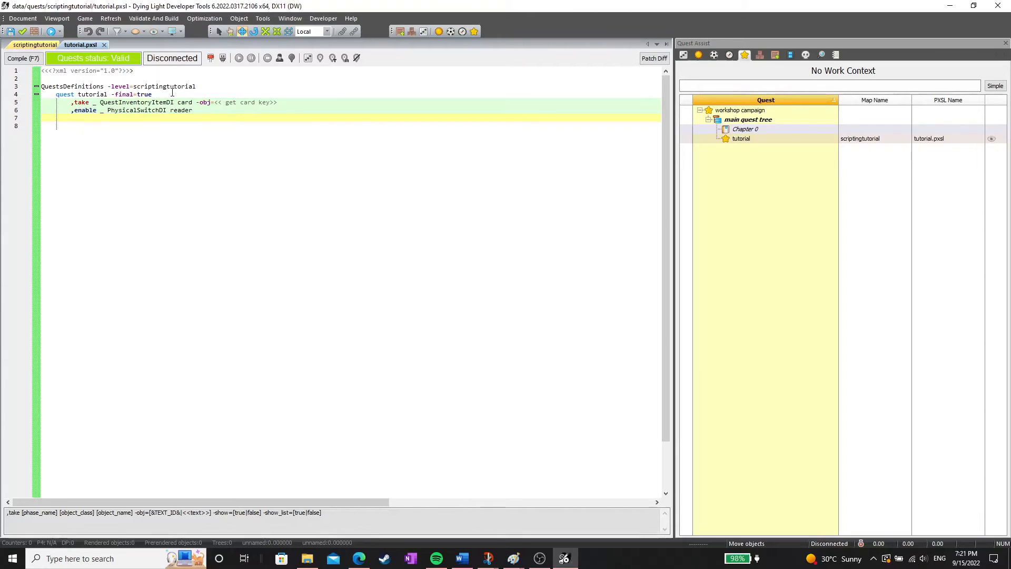
pyautogui.write(',wait')
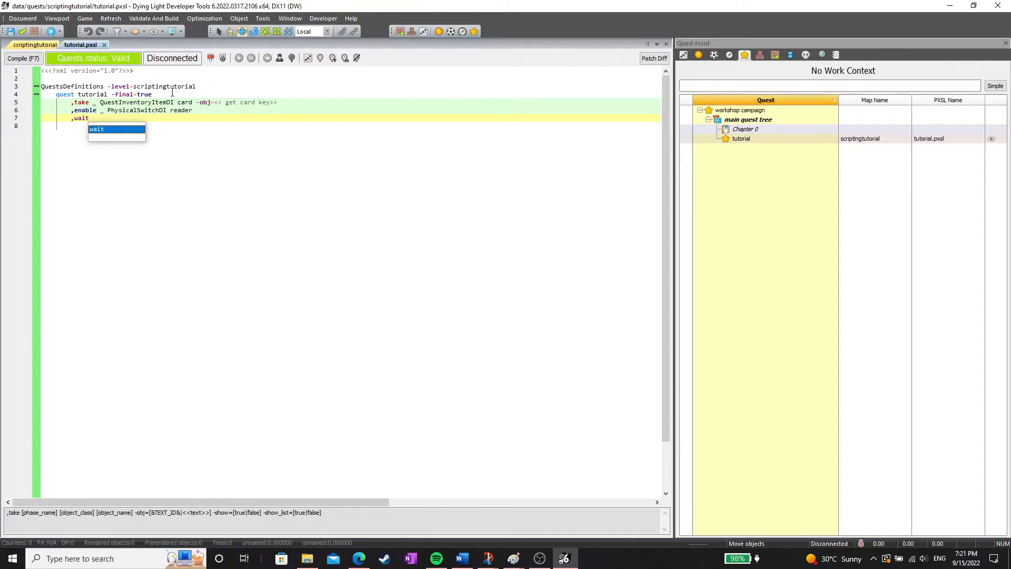
pyautogui.write('_ 100')
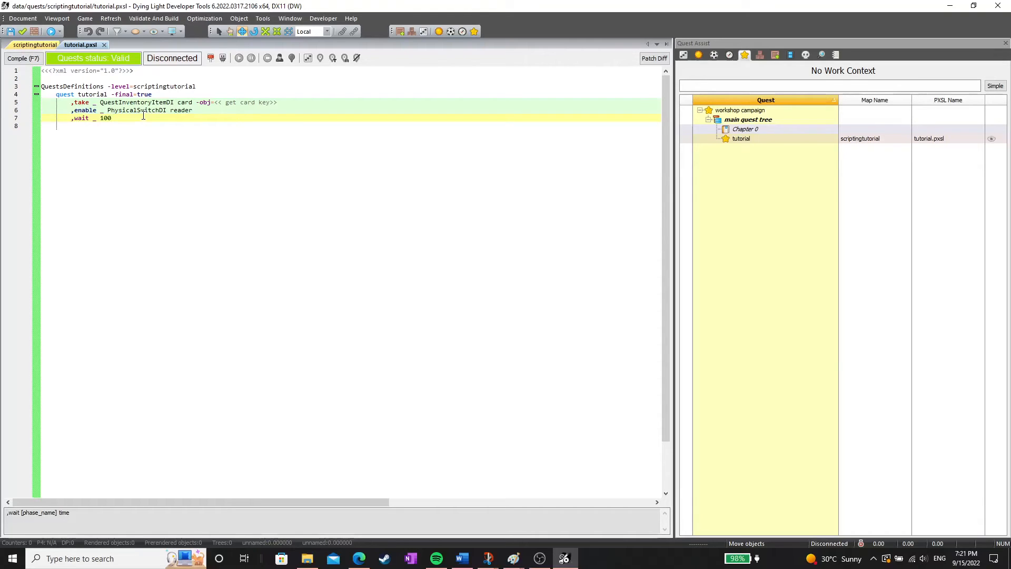
pyautogui.click(202, 110)
pyautogui.moveTo(203, 110)
pyautogui.mouseDown()
pyautogui.moveTo(40, 104)
pyautogui.moveTo(278, 103)
pyautogui.moveTo(194, 111)
pyautogui.mouseUp()
pyautogui.click(109, 106)
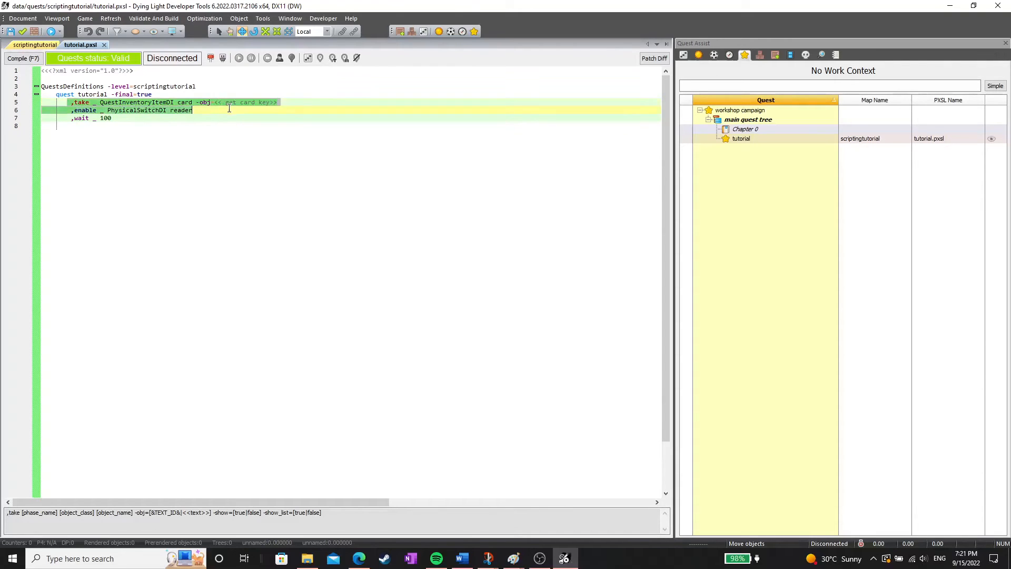
pyautogui.click(194, 110)
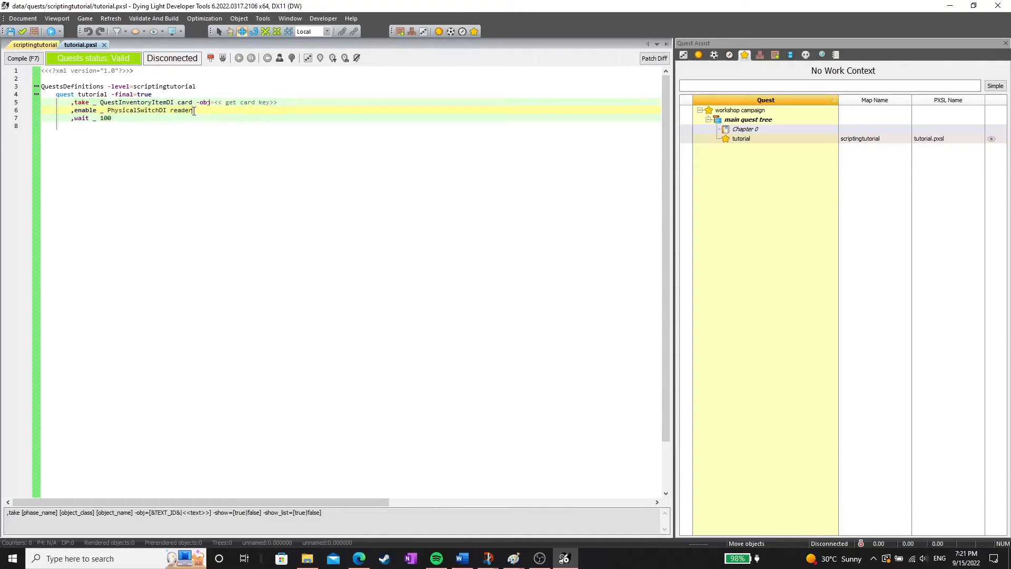
# Run the map in the game and test the door and card reader before taking the card key.
pyautogui.click(50, 30)
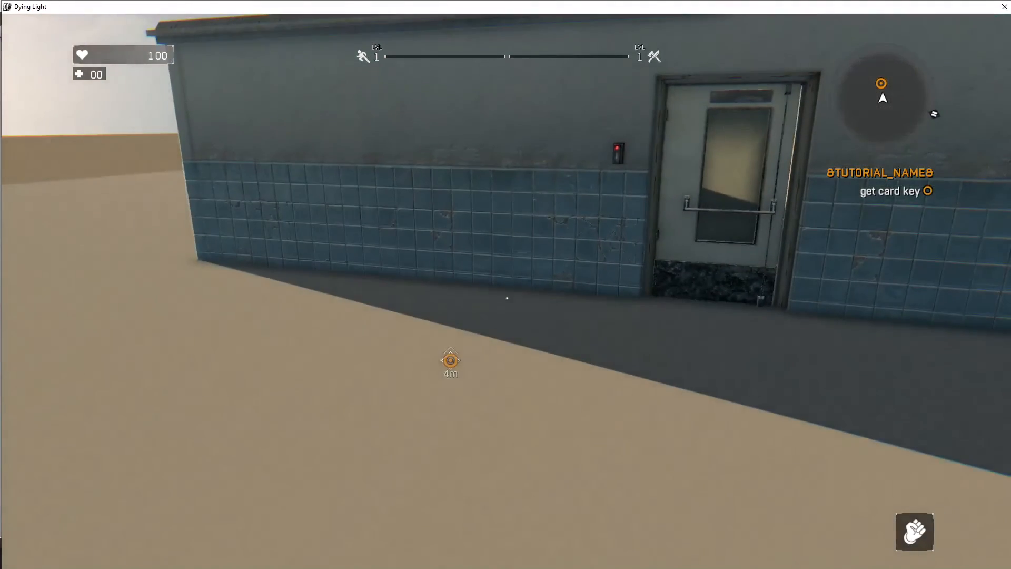
pyautogui.press('w')
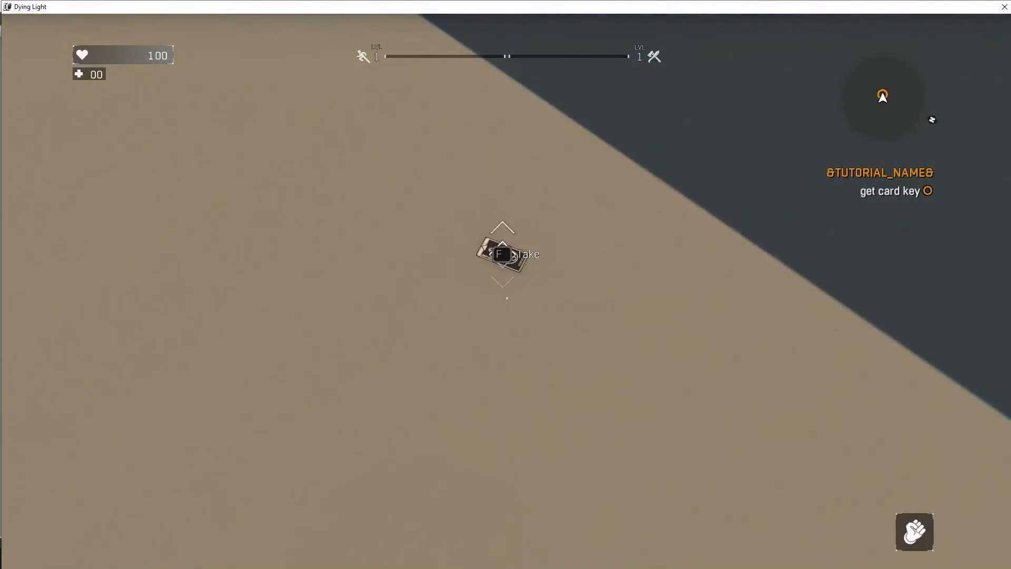
pyautogui.press('w')
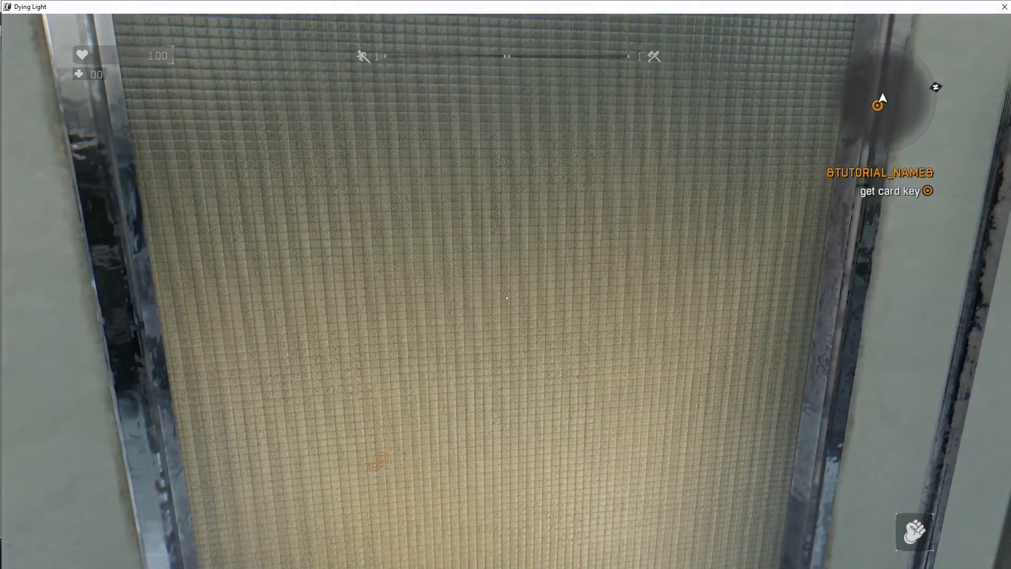
pyautogui.press('s')
pyautogui.press('a')
pyautogui.press('w')
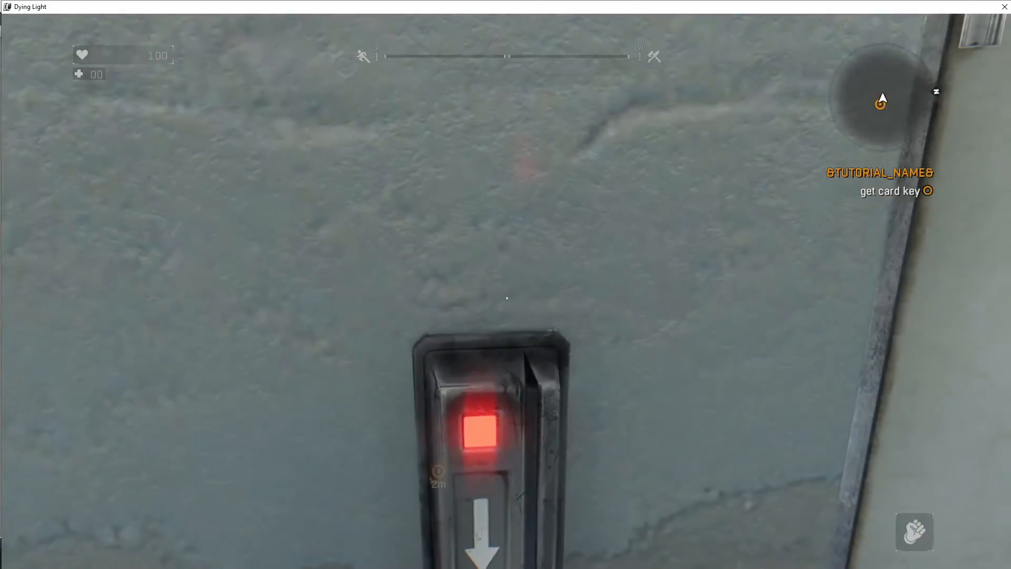
pyautogui.press('s')
pyautogui.press('w')
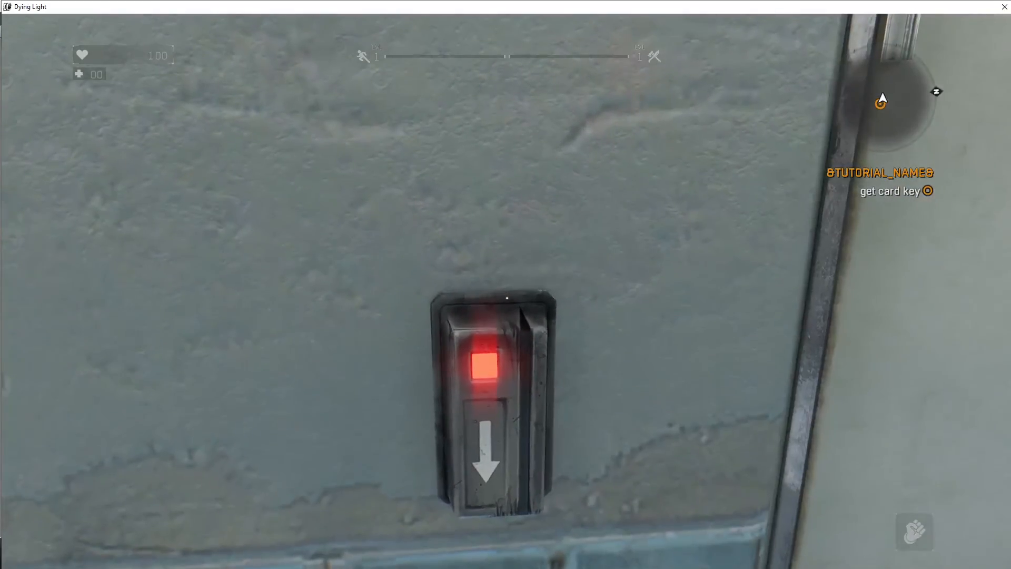
pyautogui.press('s')
pyautogui.press('d')
pyautogui.press('w')
pyautogui.press('a')
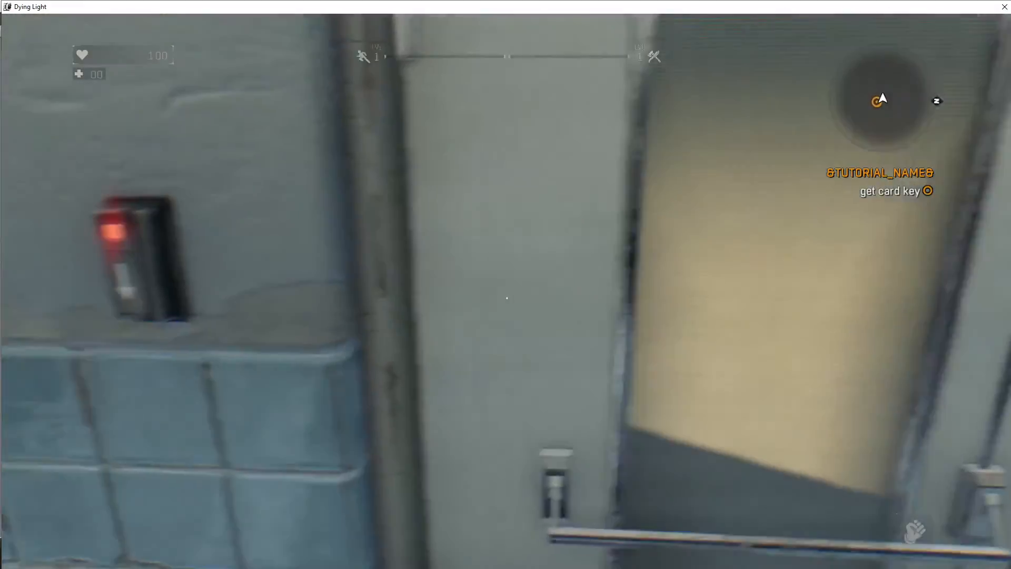
# Pick up the card key from the ground and check the card reader for a Use action.
pyautogui.press('s')
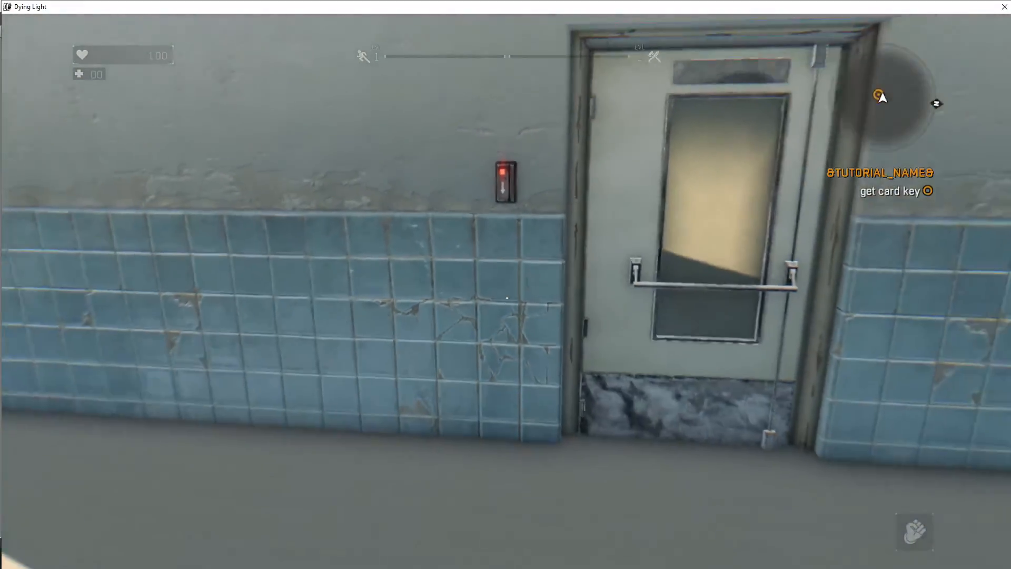
pyautogui.press('w')
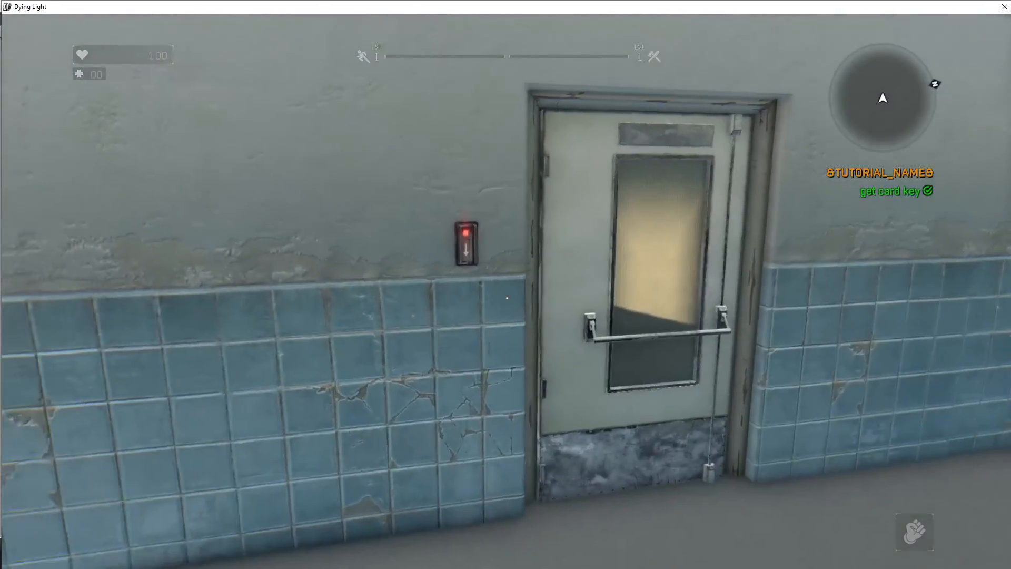
pyautogui.press('s')
pyautogui.press('w')
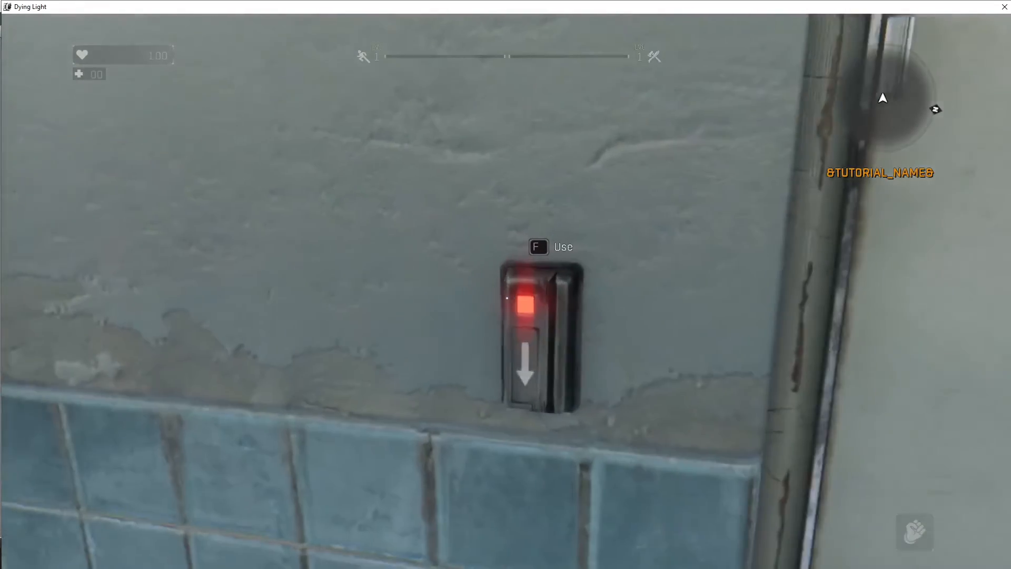
pyautogui.press('s')
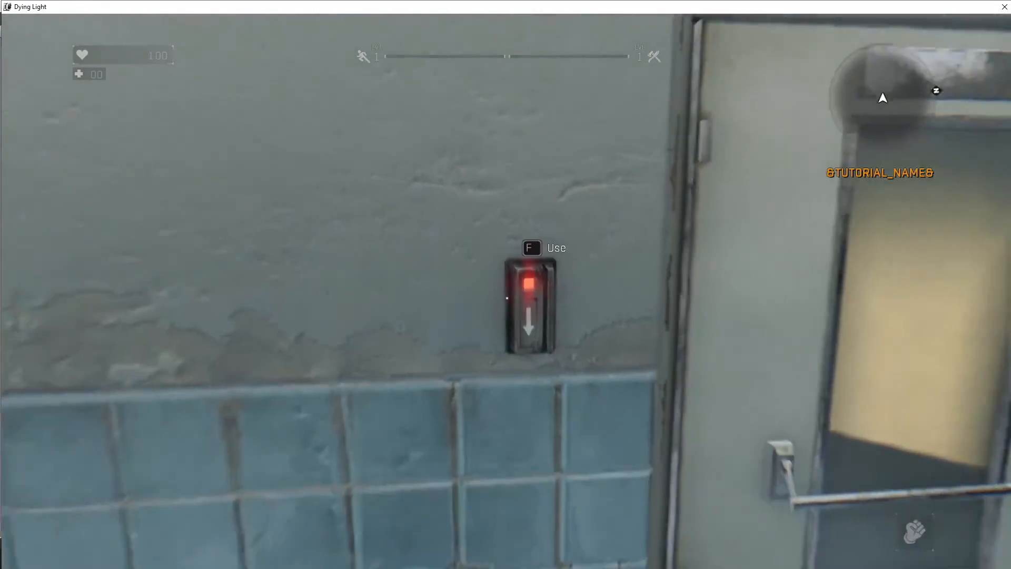
pyautogui.press('d')
pyautogui.press('w')
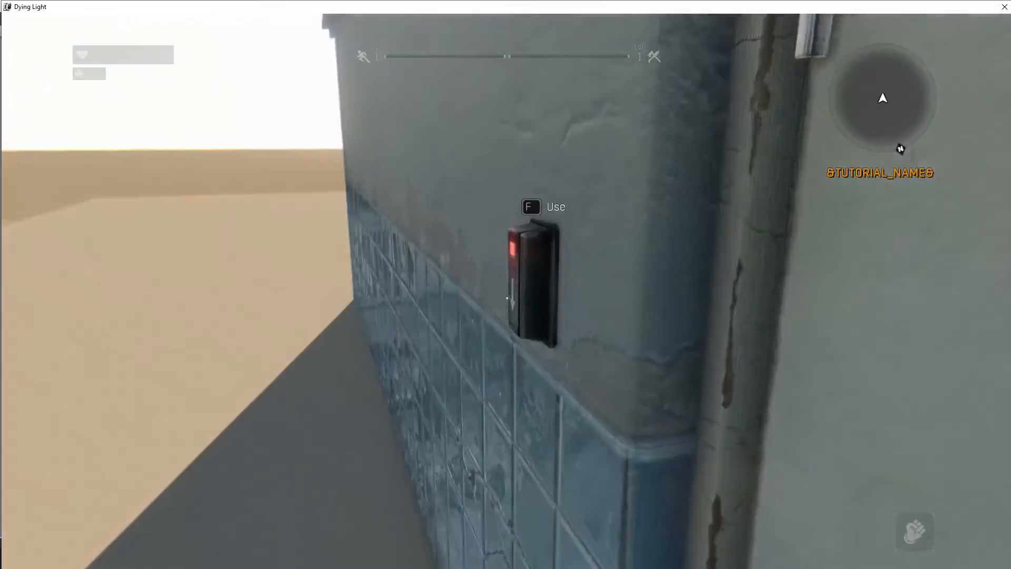
# Check whether the door can be opened before the card reader has been used.
pyautogui.press('a')
pyautogui.press('s')
pyautogui.press('d')
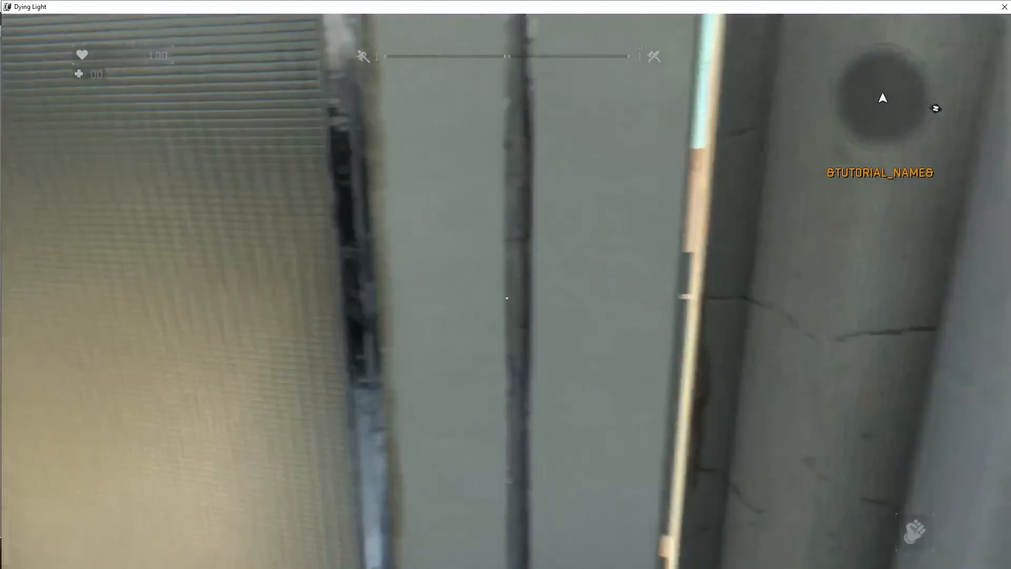
pyautogui.press('a')
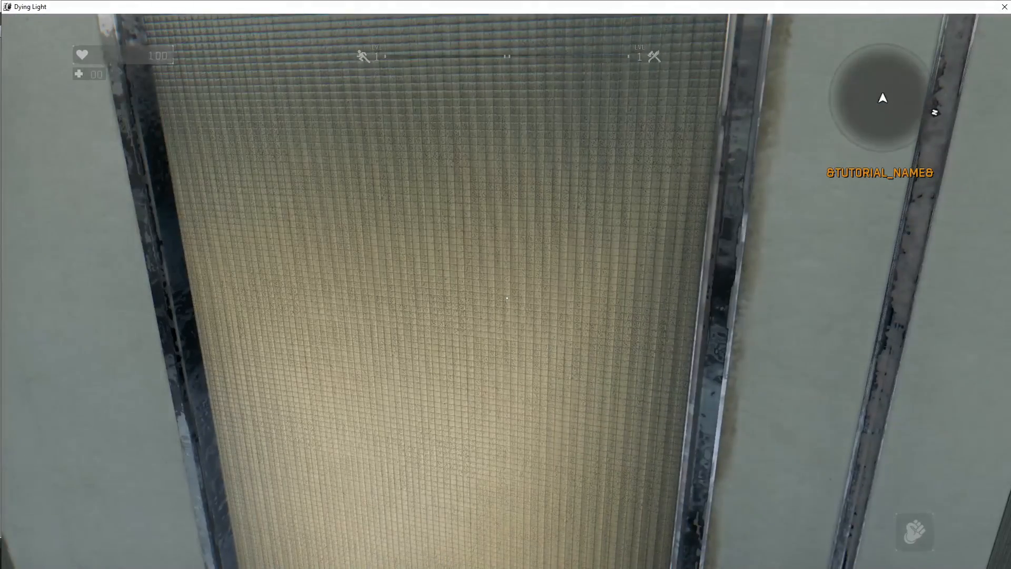
pyautogui.press('s')
pyautogui.press('w')
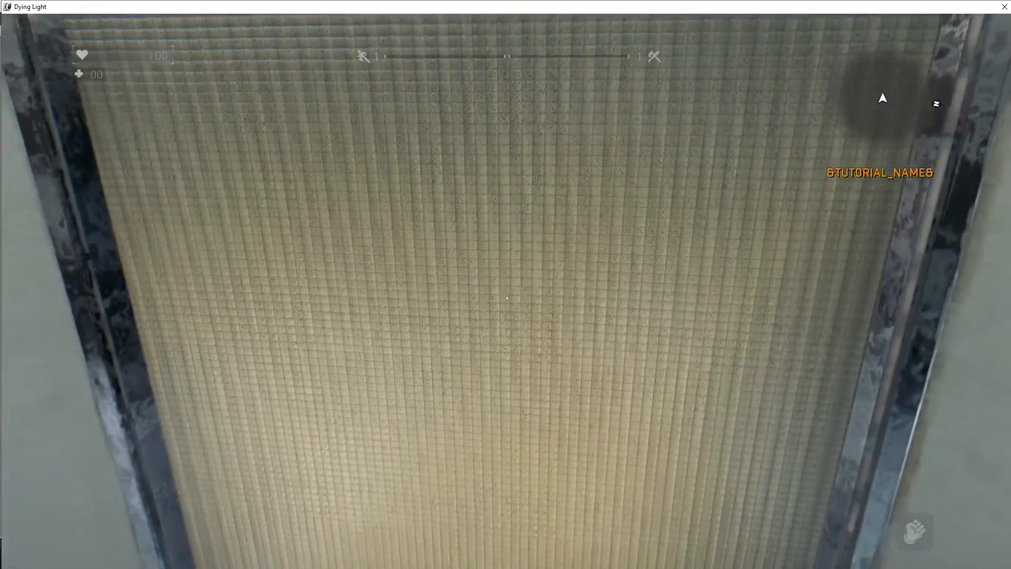
# Return to the card reader beside the door and use it.
pyautogui.press('s')
pyautogui.press('a')
pyautogui.press('w')
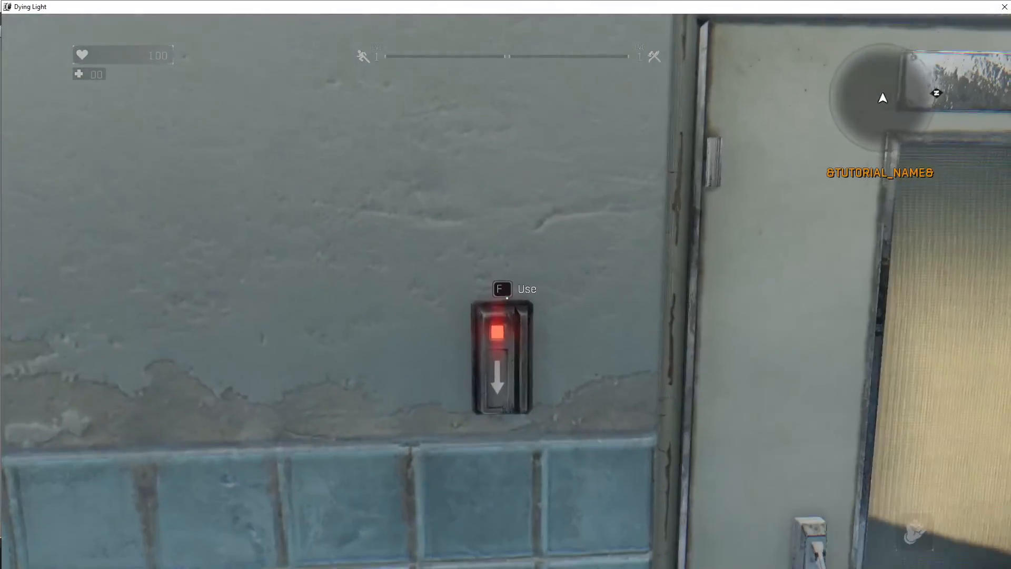
pyautogui.press('f')
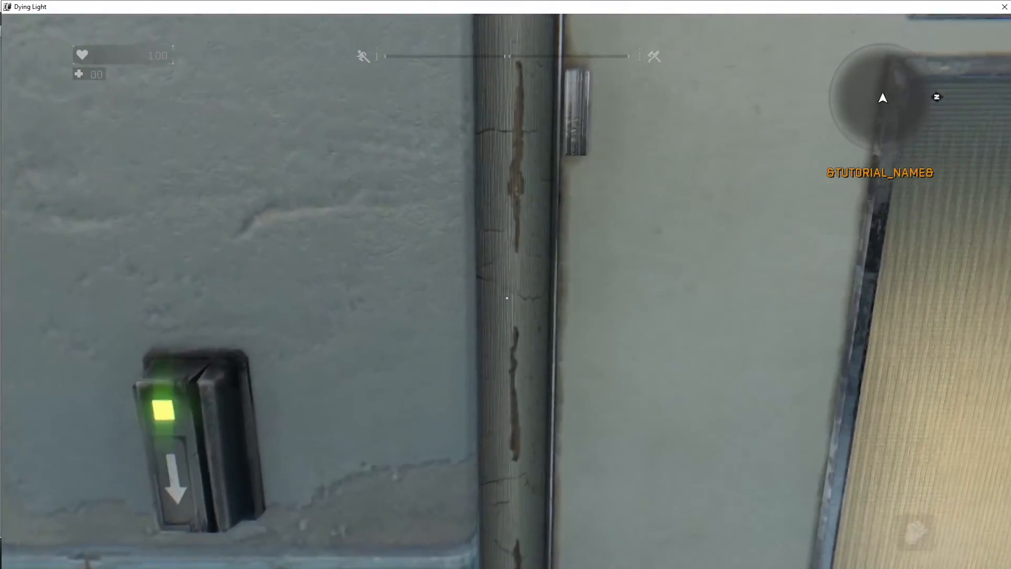
# Open the building's door, step back to inspect the doorway, and pause the game.
pyautogui.press('s')
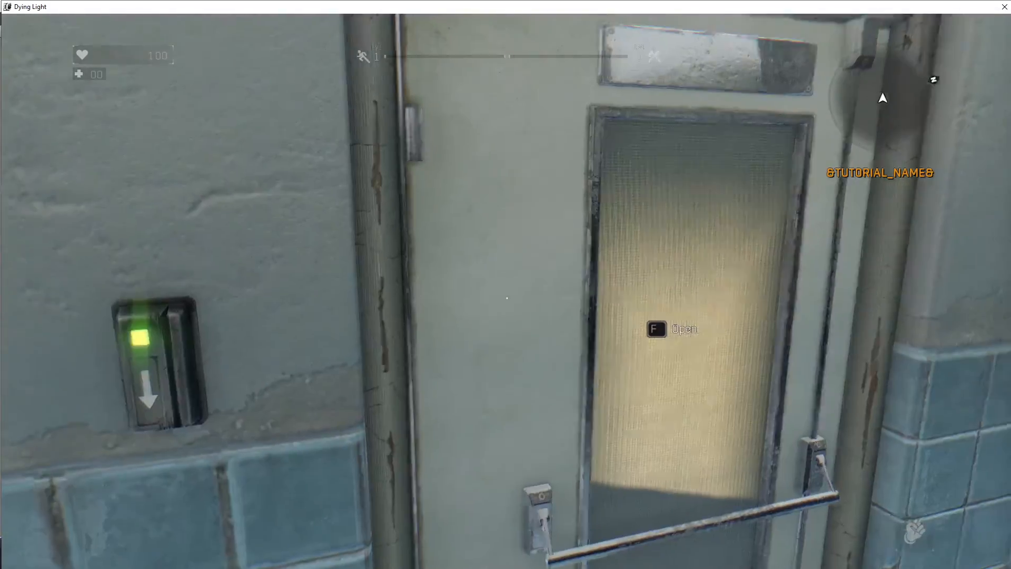
pyautogui.press('d')
pyautogui.press('w')
pyautogui.press('q')
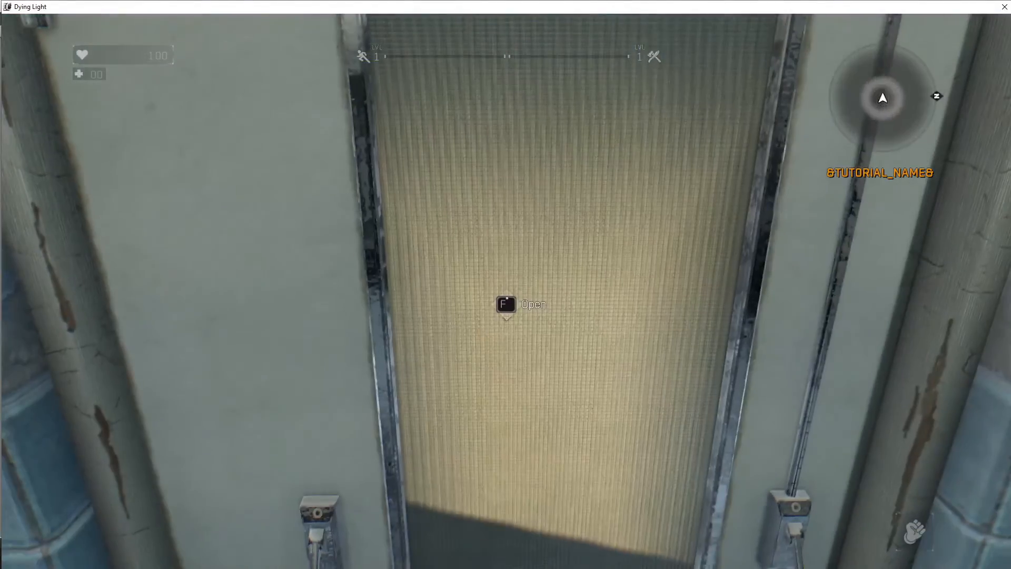
pyautogui.press('s')
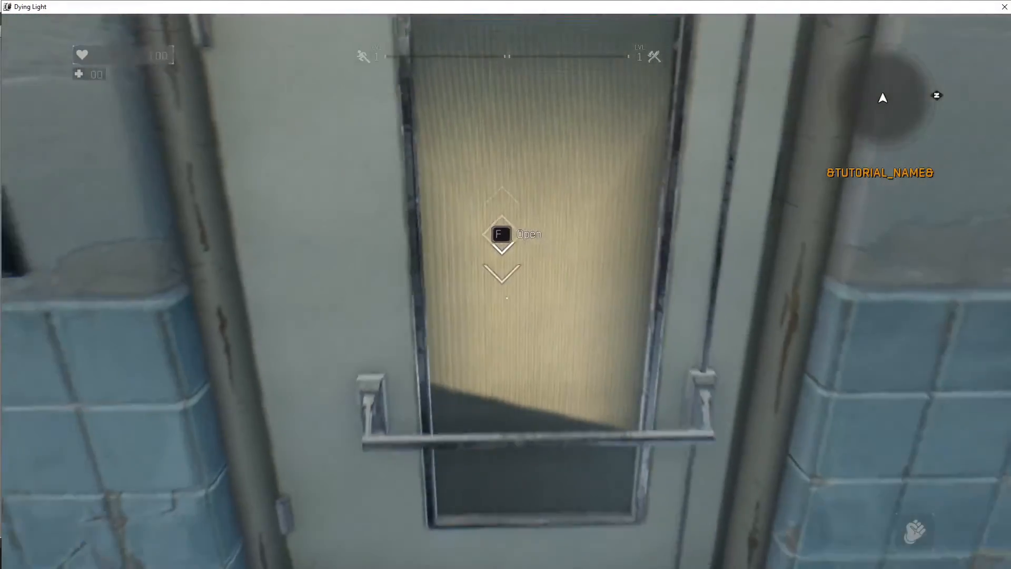
pyautogui.press('w')
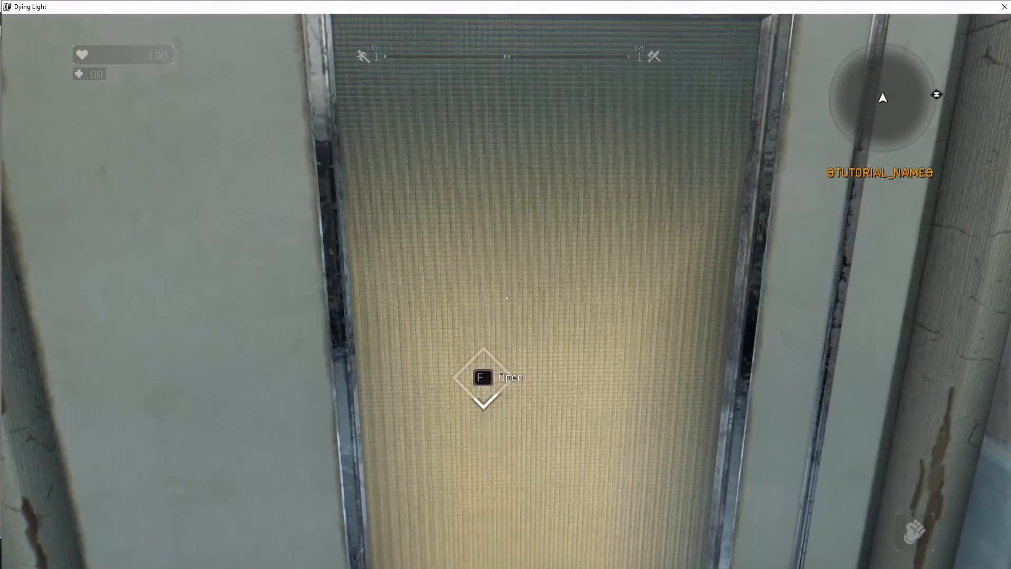
pyautogui.press('f')
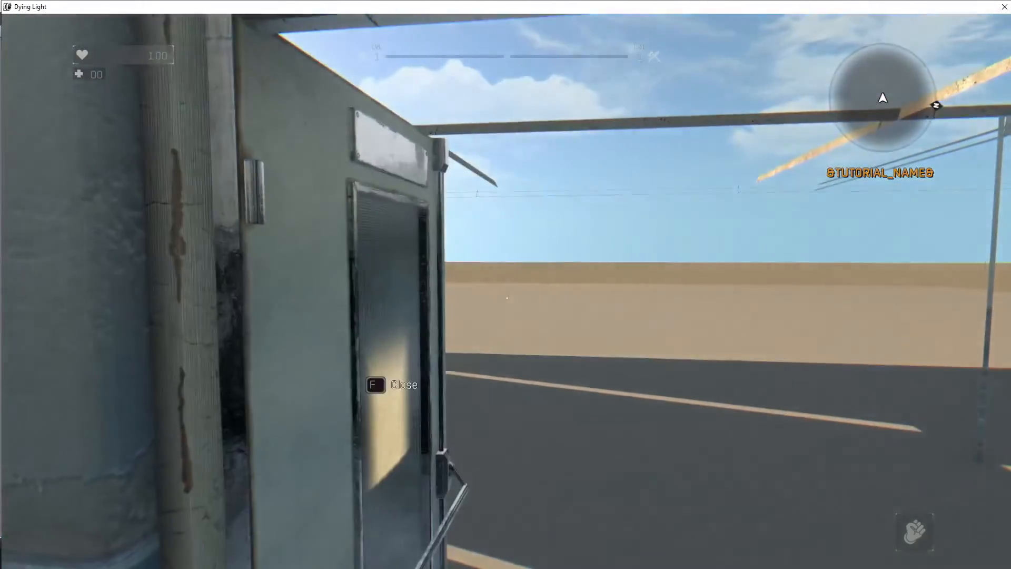
pyautogui.press('s')
pyautogui.press('w')
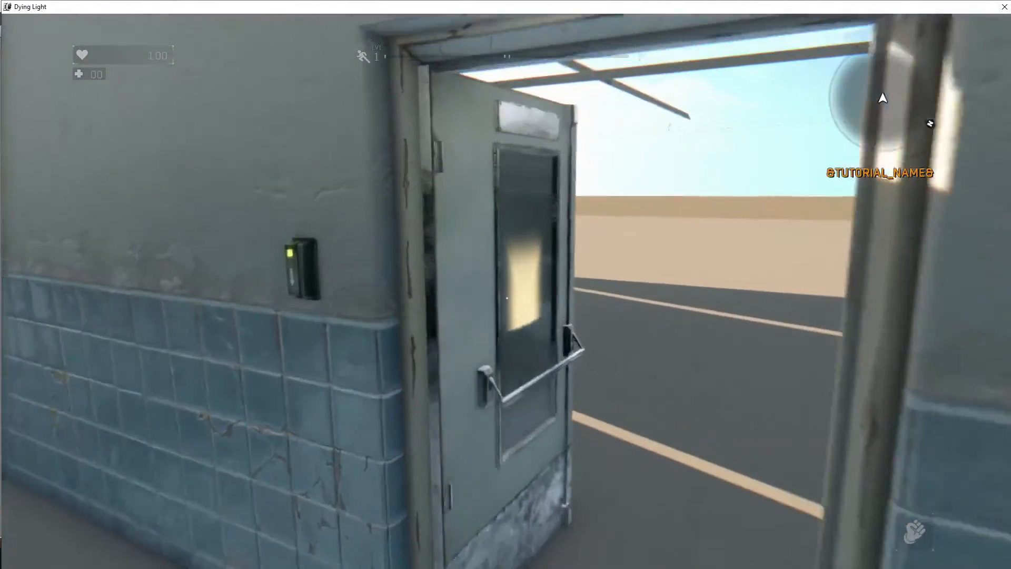
pyautogui.press('s')
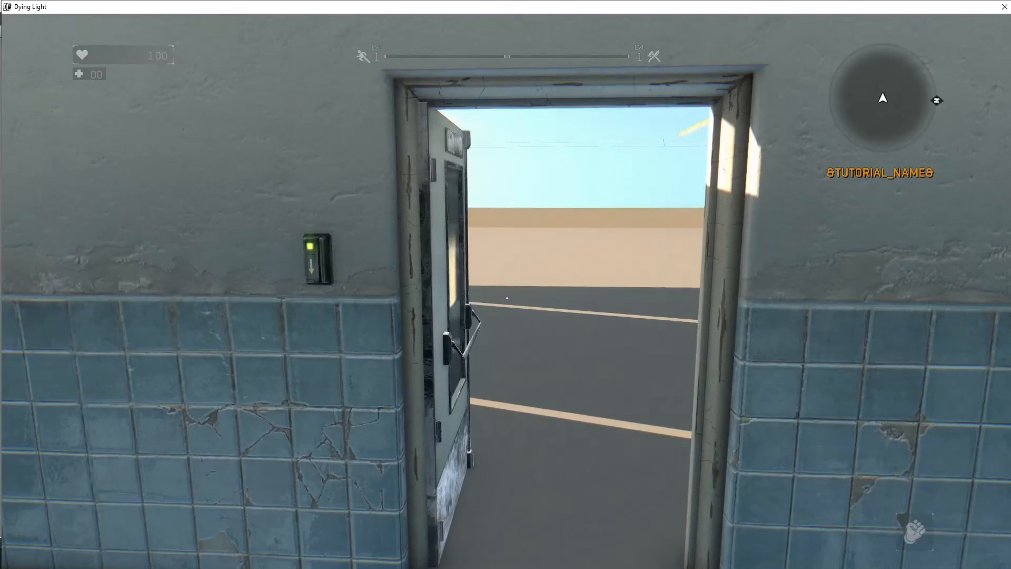
pyautogui.press('Escape')
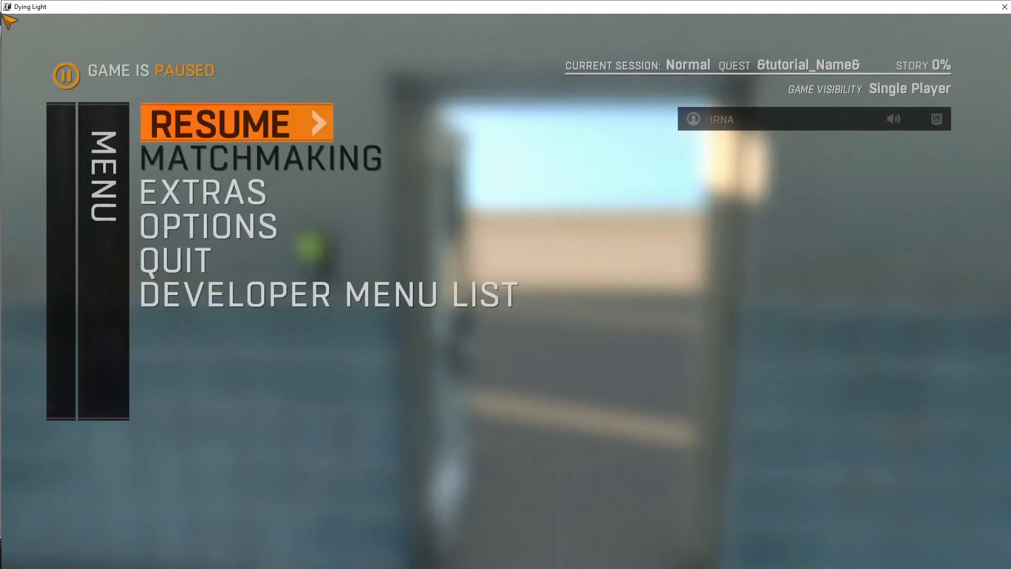